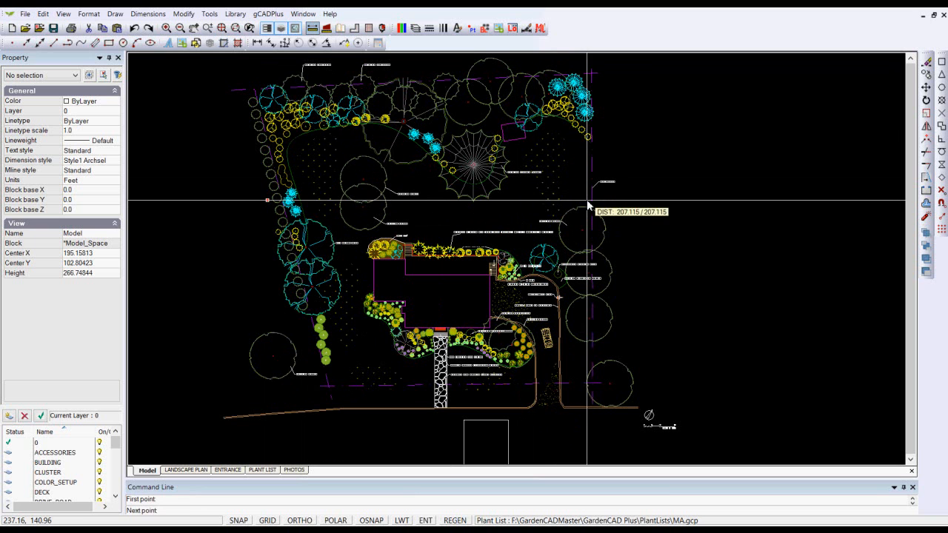
# Measure the horizontal distance across the site from the west planting edge to the east boundary
pyautogui.click(577, 204)
pyautogui.scroll(4, 433, 248)
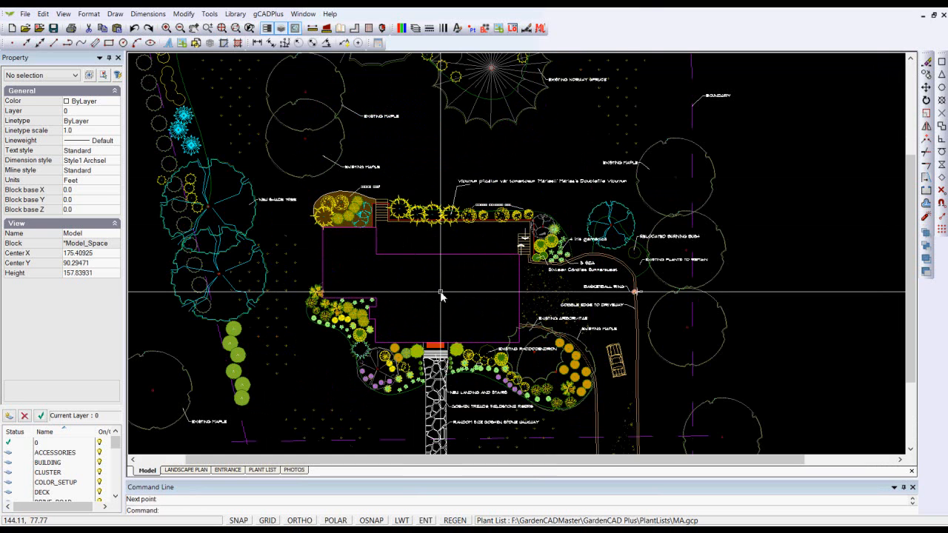
pyautogui.scroll(-2, 442, 296)
pyautogui.scroll(-2, 442, 296)
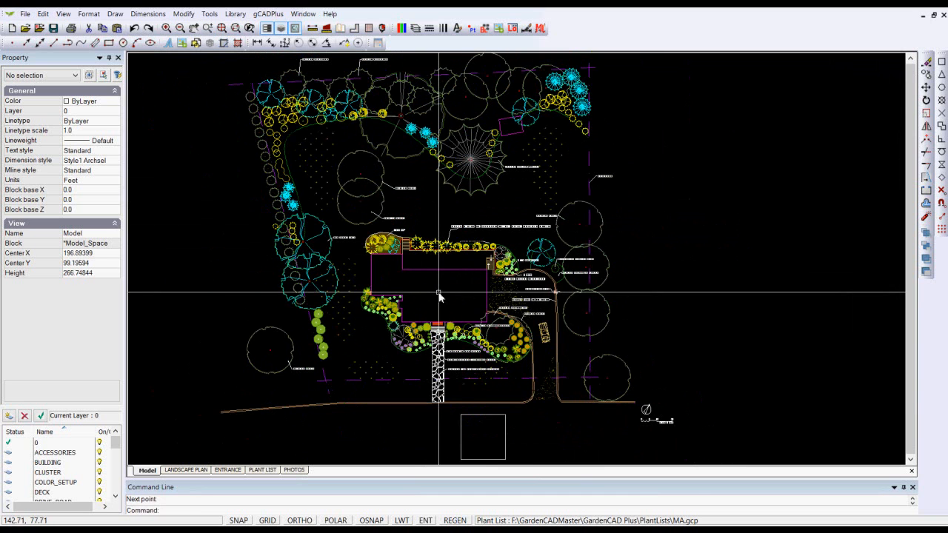
# Open the attached MA.gcp plant list for editing, review its entries down to the last record, and cancel without changes
pyautogui.moveTo(482, 205); pyautogui.dragTo(377, 261, button='middle')
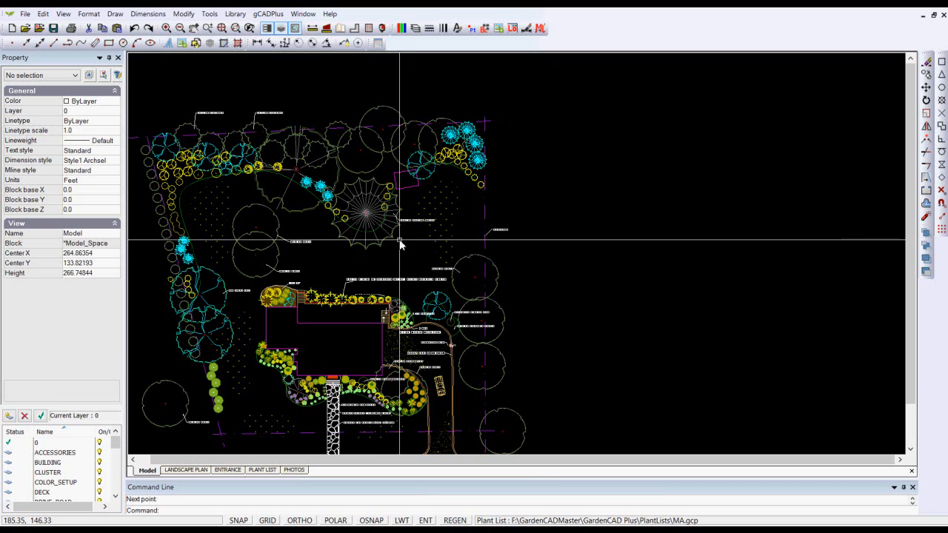
pyautogui.click(266, 15)
pyautogui.moveTo(282, 32)
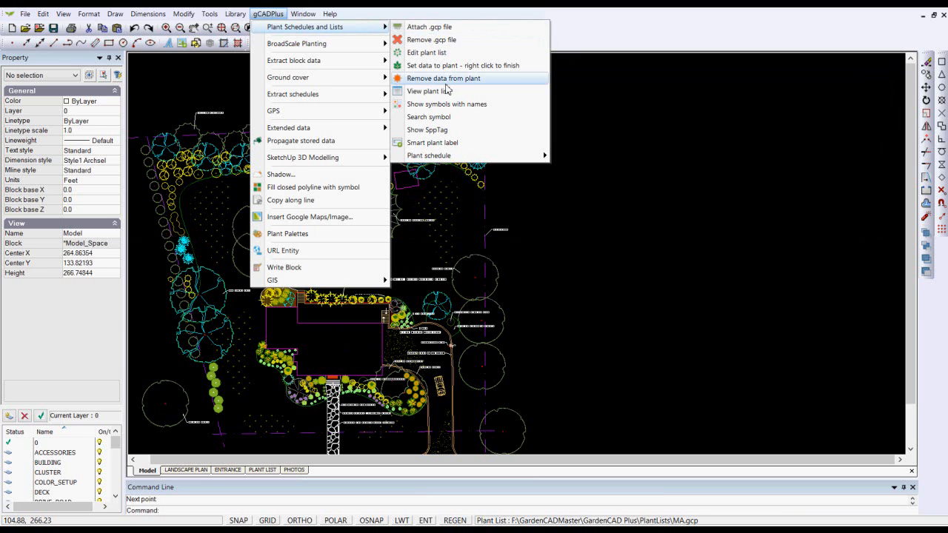
pyautogui.click(426, 56)
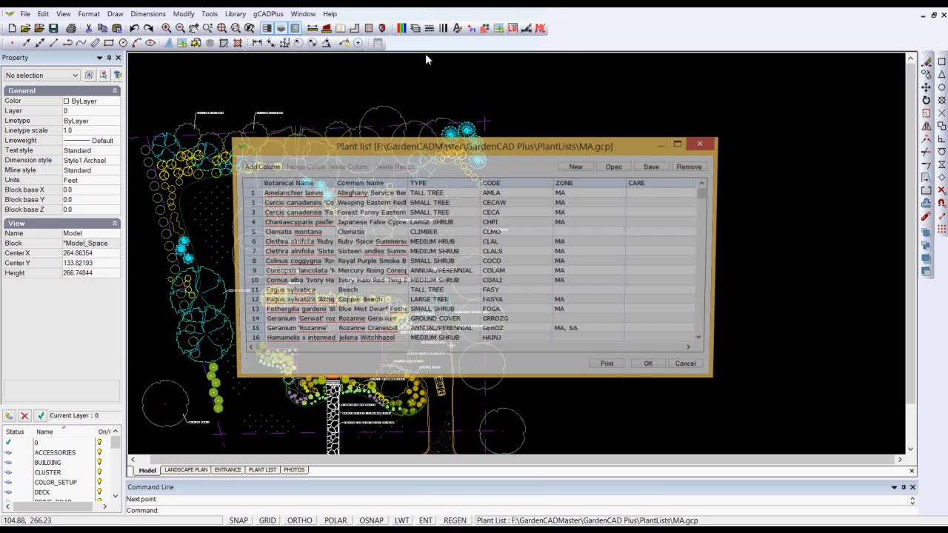
pyautogui.moveTo(707, 204); pyautogui.dragTo(727, 305)
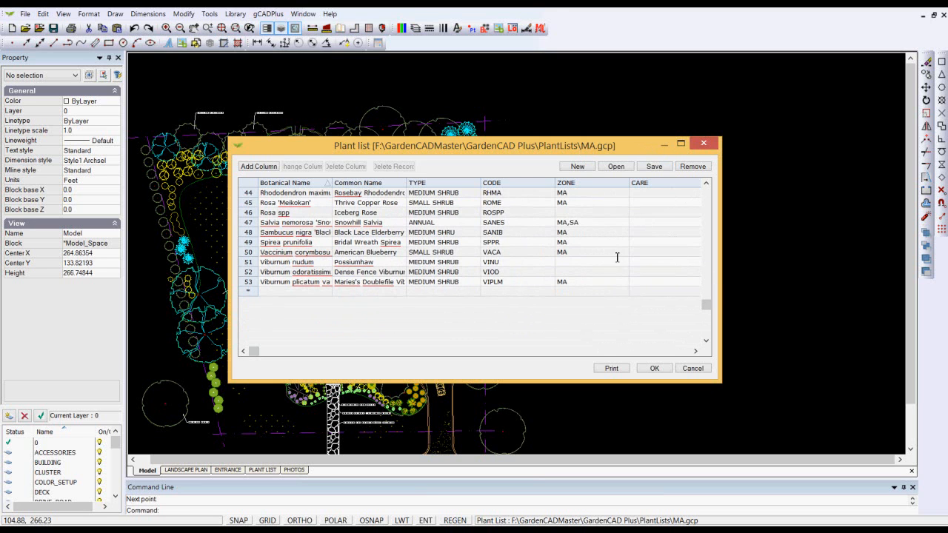
pyautogui.click(691, 369)
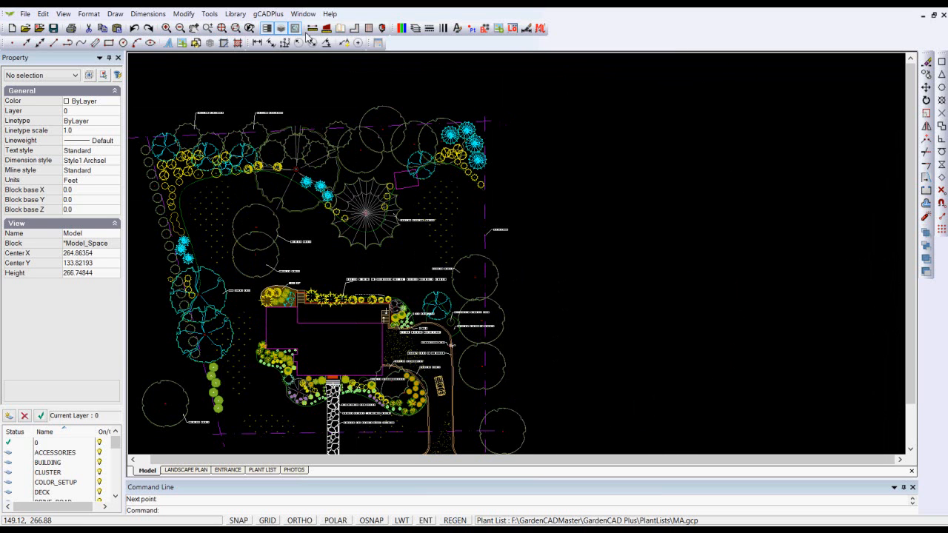
pyautogui.click(268, 13)
pyautogui.moveTo(340, 27)
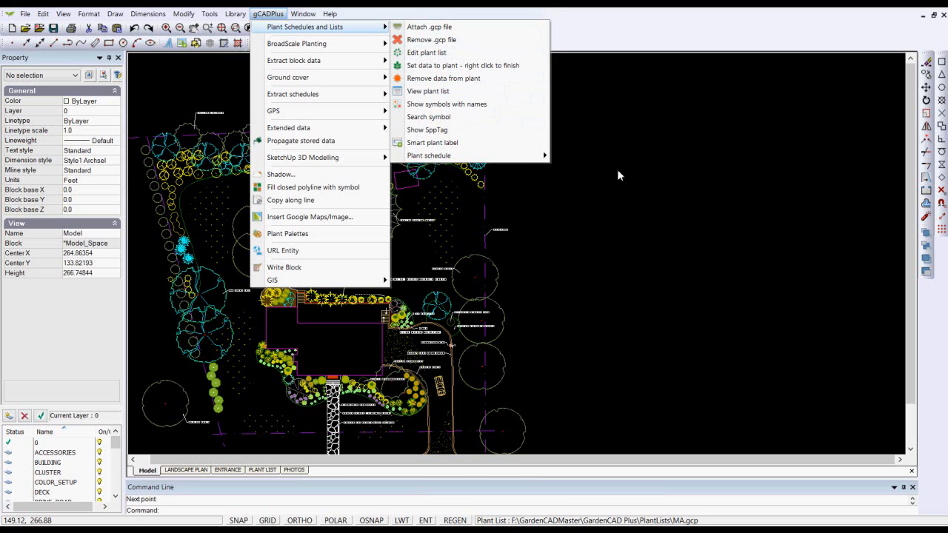
pyautogui.click(618, 170)
pyautogui.click(616, 170)
# Set the Fagus sylvatica (Beech, code FASY) plant data on the northernmost large deciduous tree along the rear boundary
pyautogui.scroll(4, 325, 119)
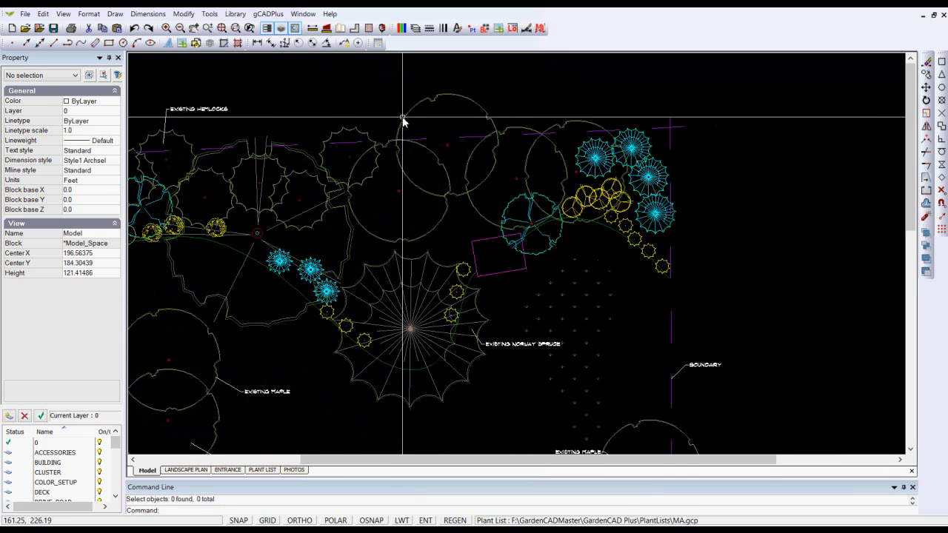
pyautogui.click(402, 121)
pyautogui.press('Escape')
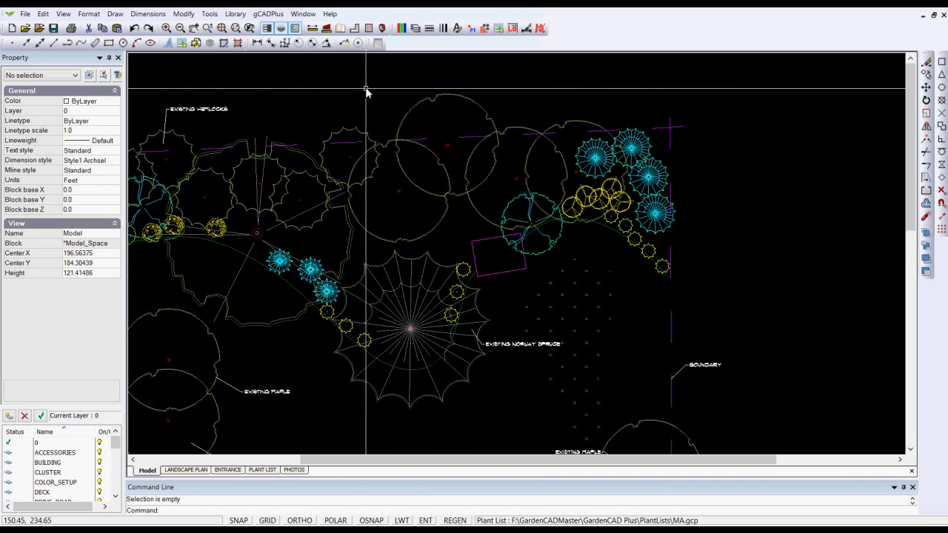
pyautogui.click(268, 13)
pyautogui.moveTo(374, 29)
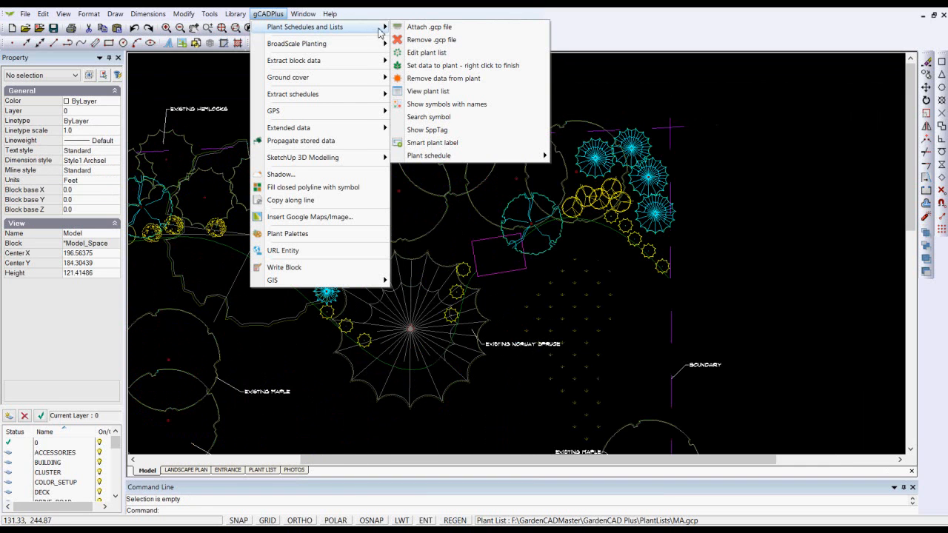
pyautogui.click(445, 65)
pyautogui.click(478, 107)
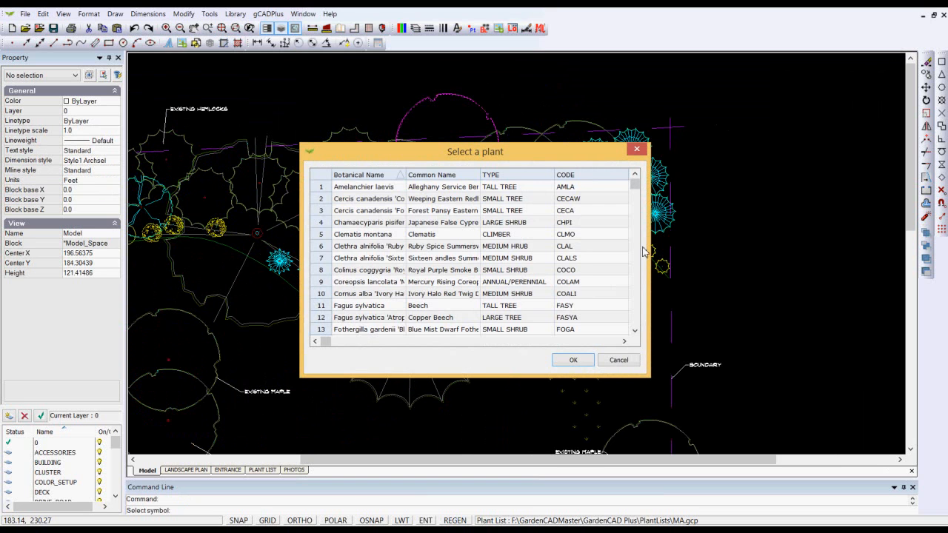
pyautogui.click(321, 309)
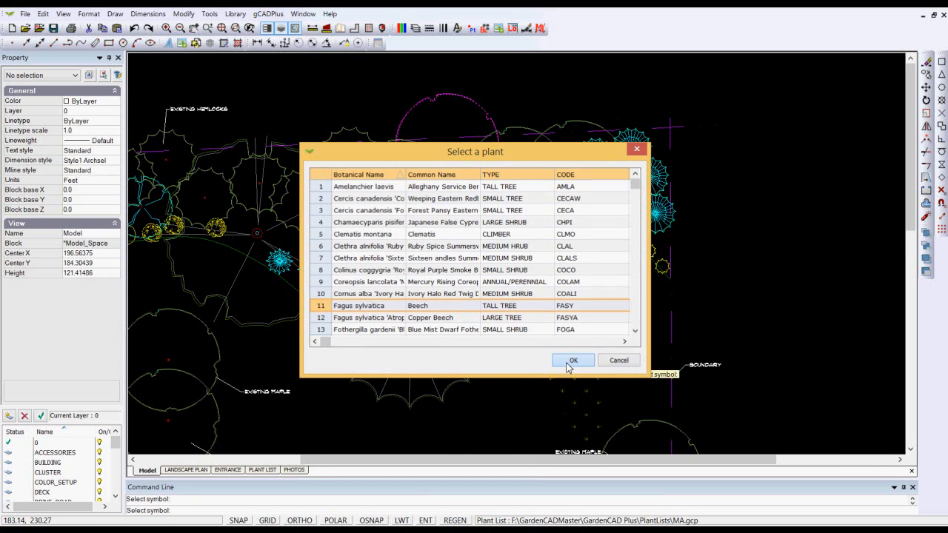
pyautogui.click(572, 360)
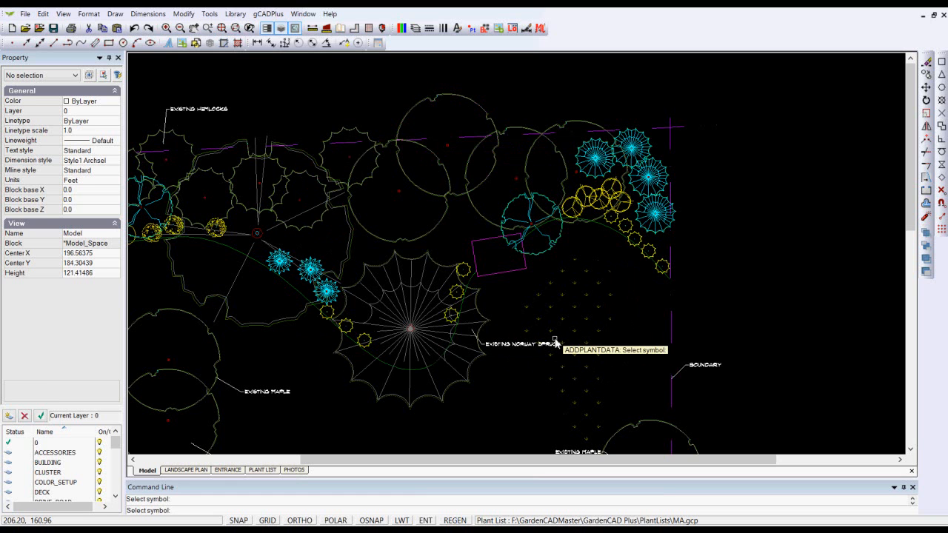
pyautogui.press('Escape')
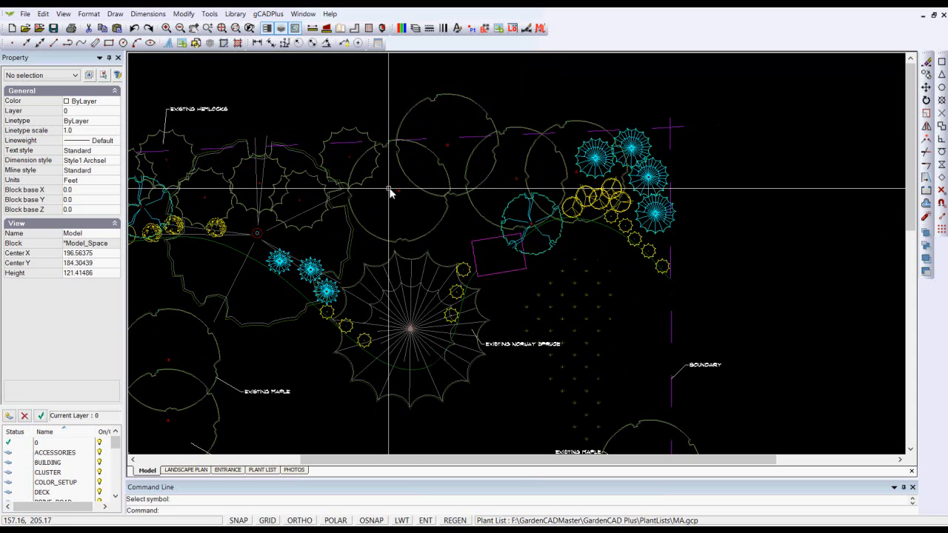
# Try to remove plant data with no plant selected
pyautogui.scroll(-1, 391, 191)
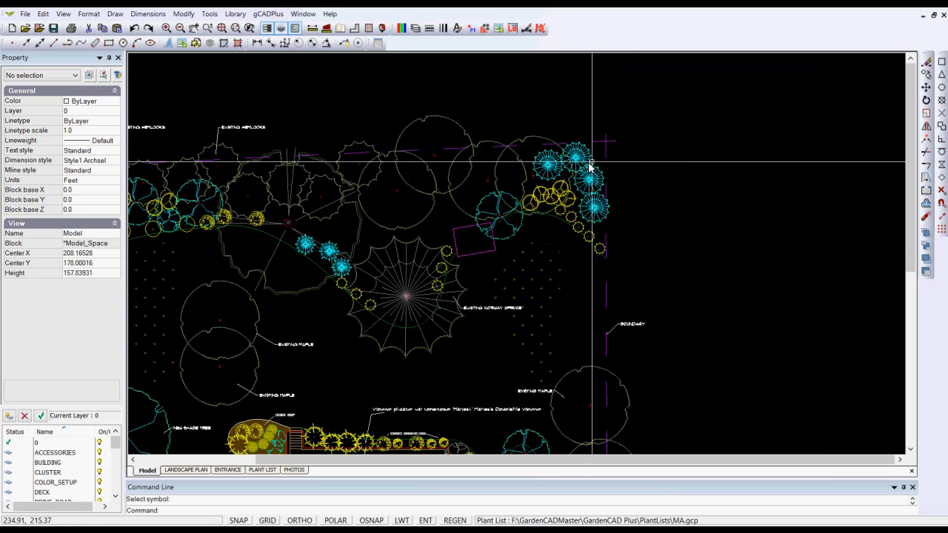
pyautogui.click(268, 14)
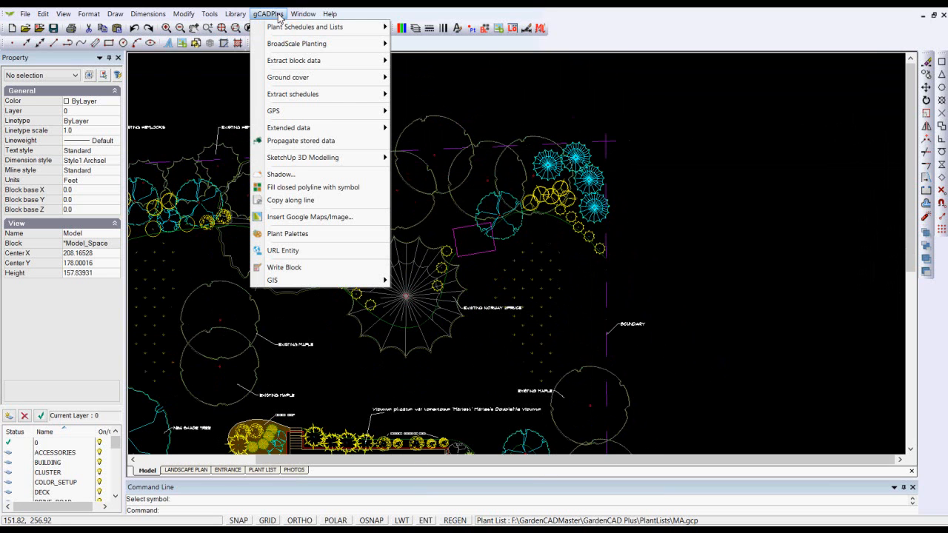
pyautogui.moveTo(359, 32)
pyautogui.click(508, 55)
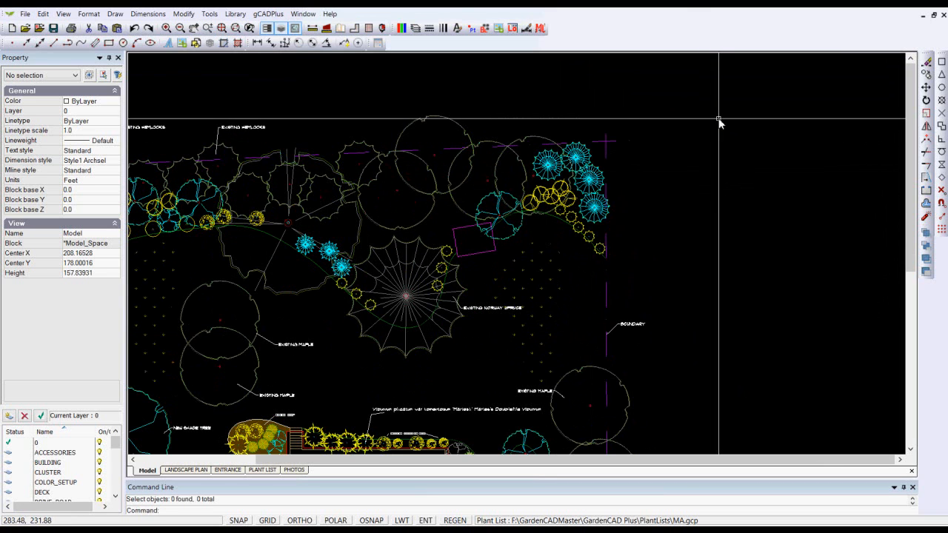
pyautogui.click(272, 15)
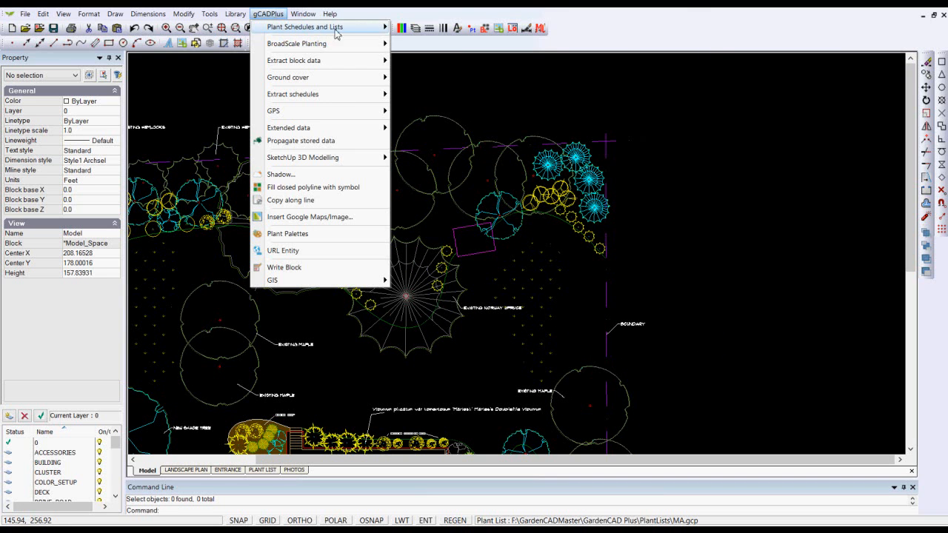
pyautogui.moveTo(323, 29)
pyautogui.click(442, 78)
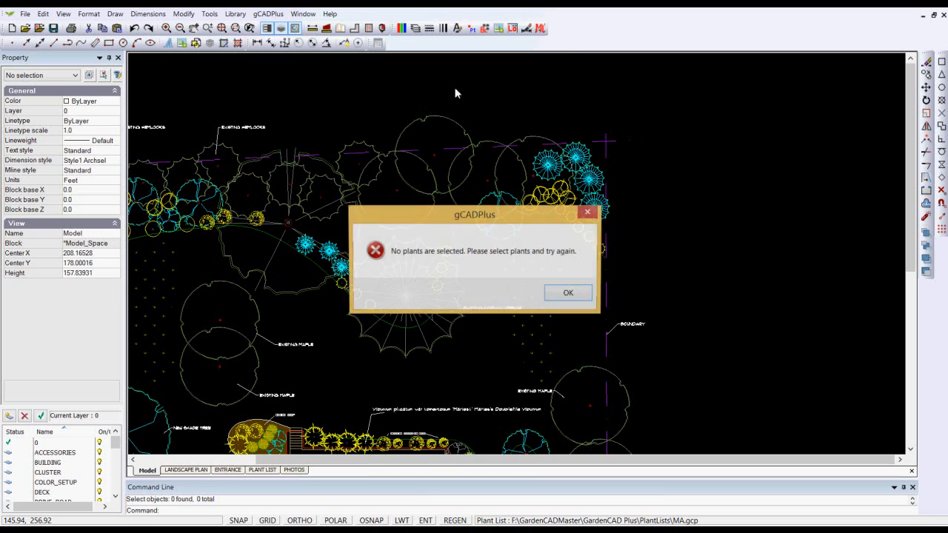
pyautogui.click(569, 295)
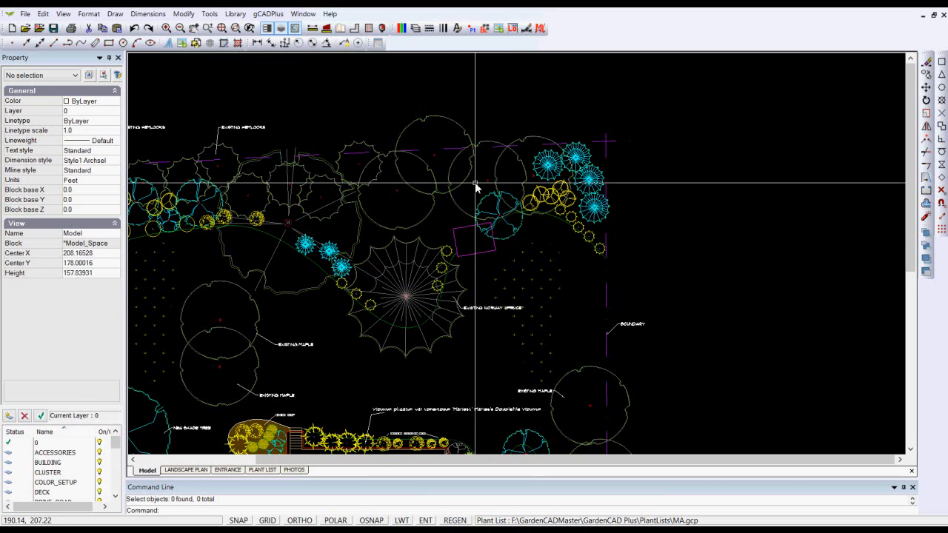
# Remove the plant data from the northernmost large deciduous tree along the rear boundary
pyautogui.click(455, 123)
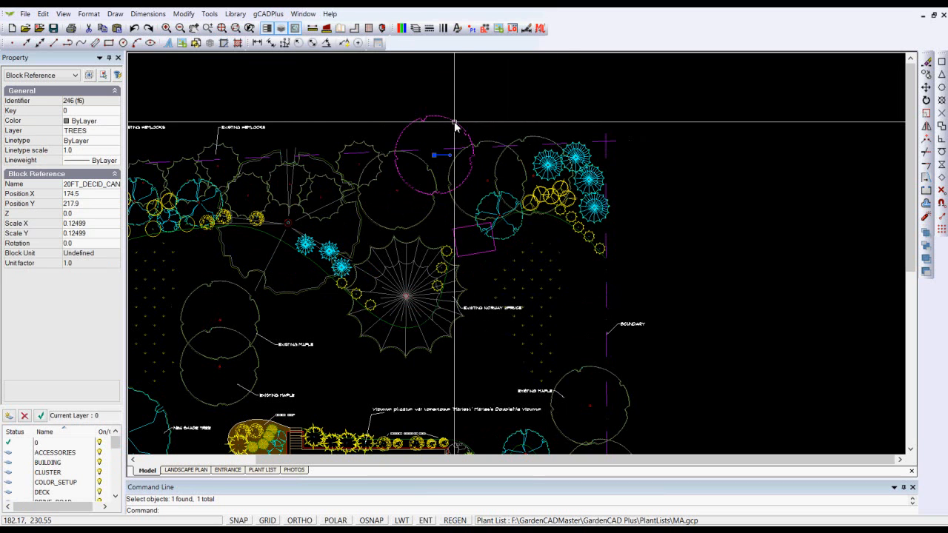
pyautogui.click(268, 14)
pyautogui.moveTo(383, 30)
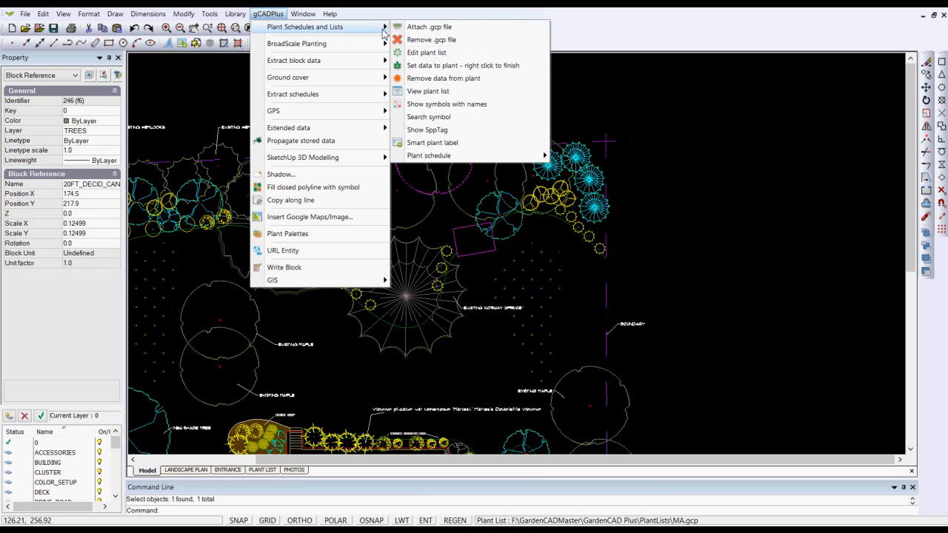
pyautogui.click(450, 77)
pyautogui.click(511, 294)
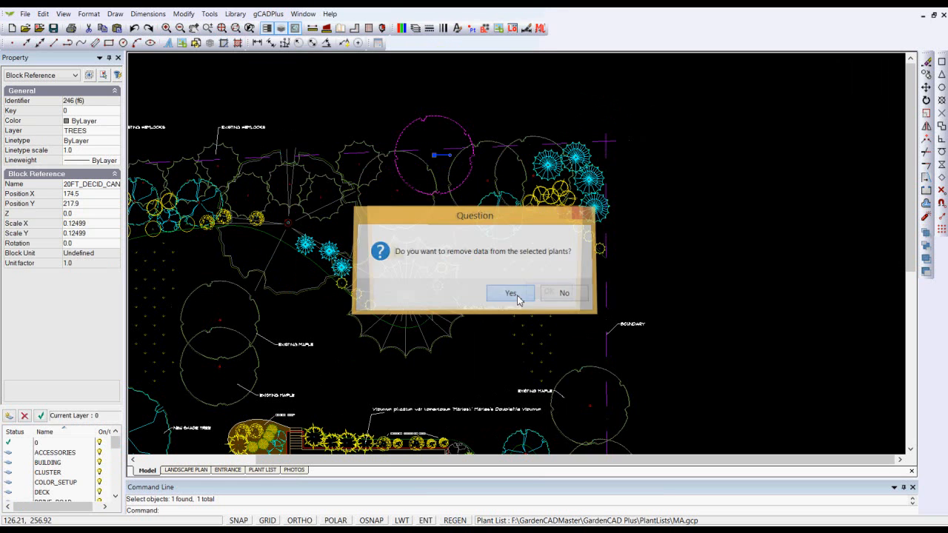
pyautogui.click(545, 295)
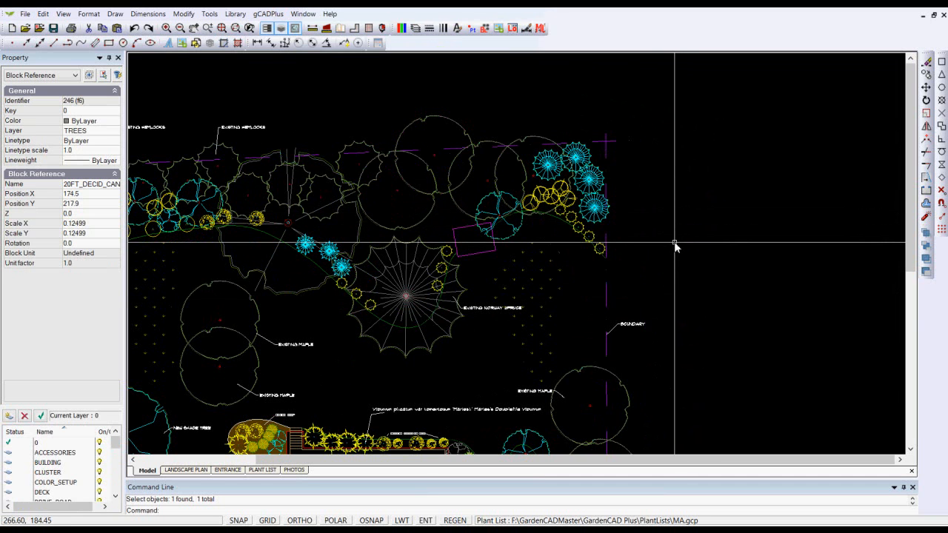
# Highlight all symbols in the drawing that have plant names, and unselect them all after the check
pyautogui.scroll(-2, 675, 247)
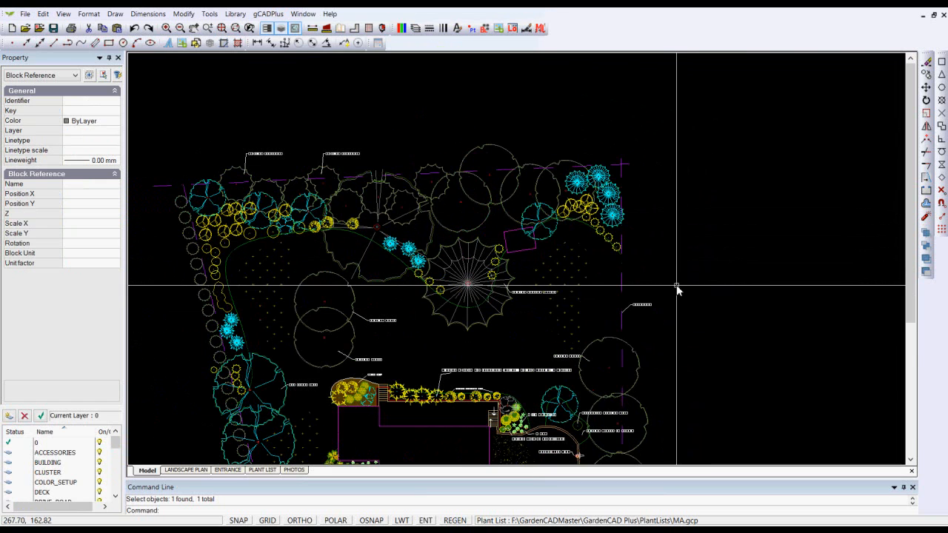
pyautogui.moveTo(676, 287); pyautogui.dragTo(588, 204, button='middle')
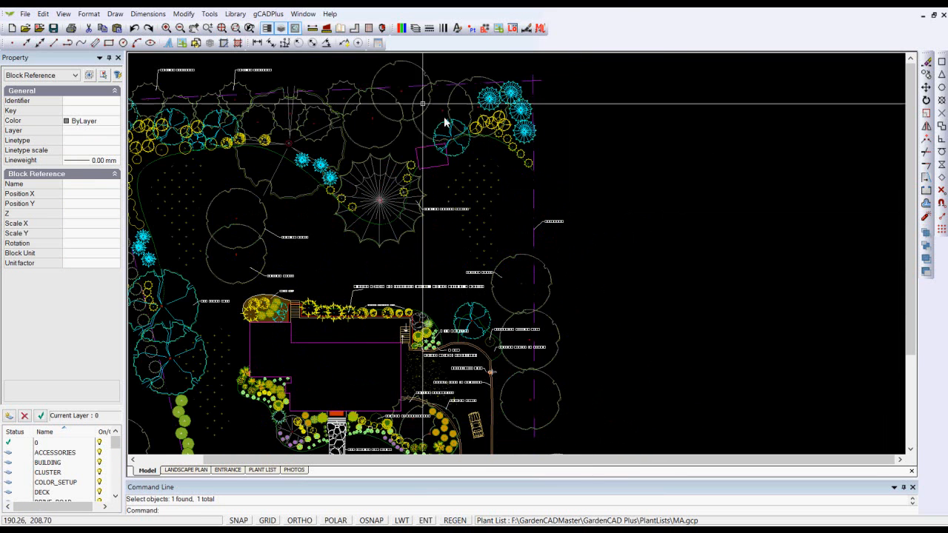
pyautogui.click(267, 14)
pyautogui.moveTo(335, 30)
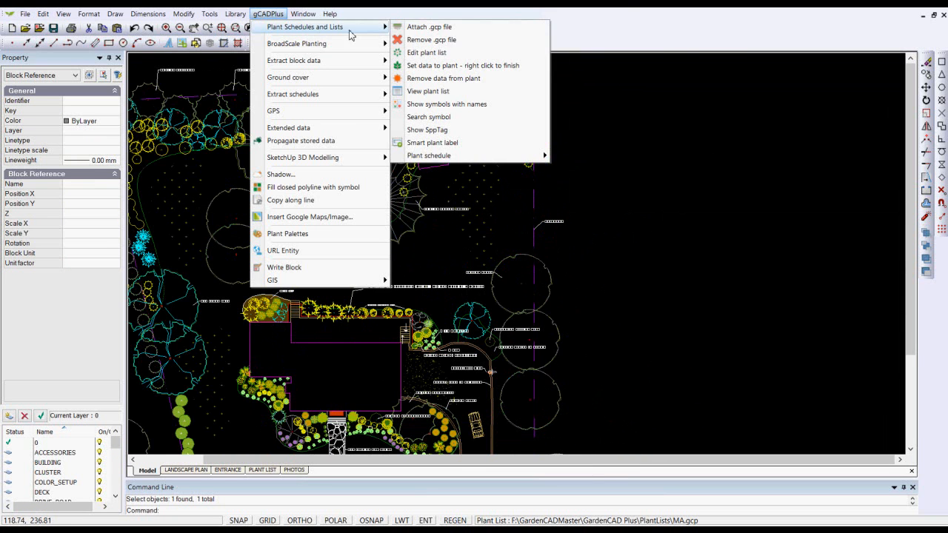
pyautogui.click(455, 110)
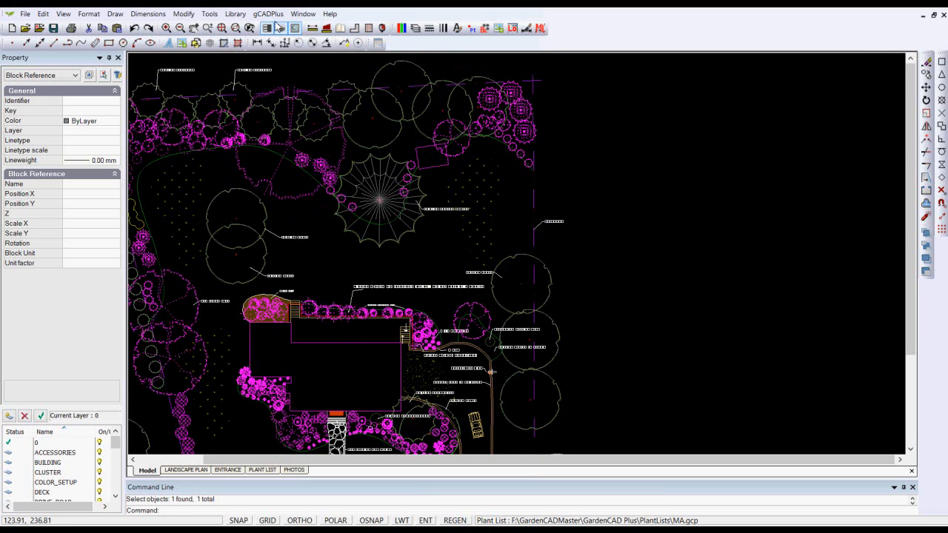
pyautogui.click(268, 13)
pyautogui.moveTo(334, 28)
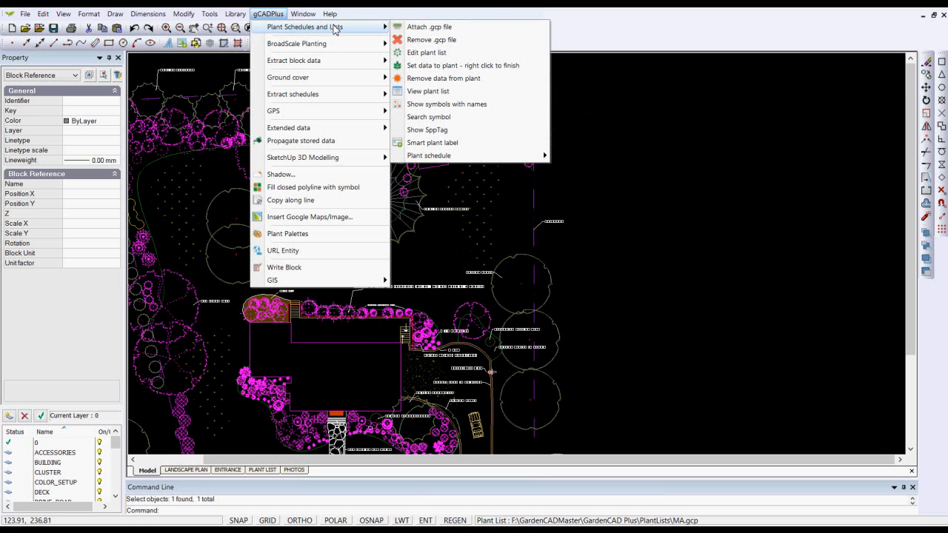
pyautogui.click(655, 197)
pyautogui.rightClick(655, 198)
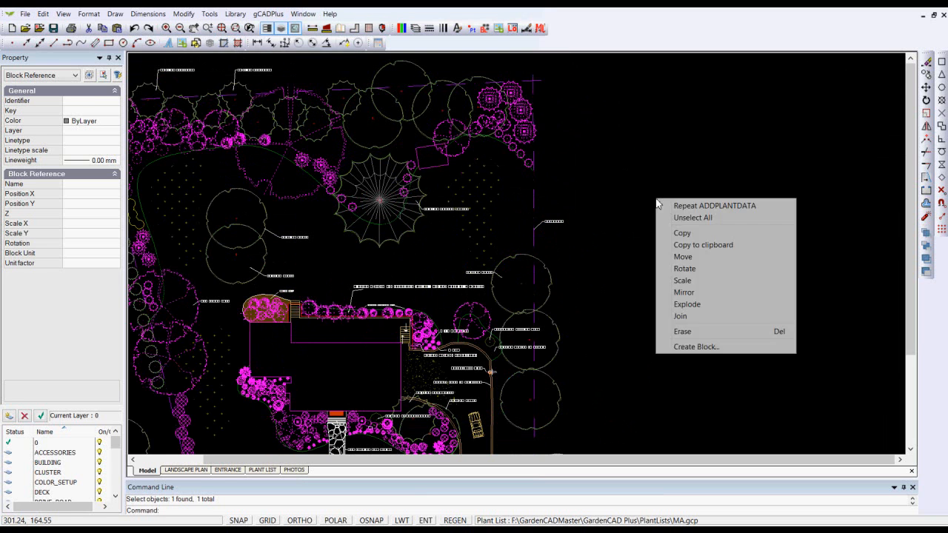
pyautogui.click(686, 219)
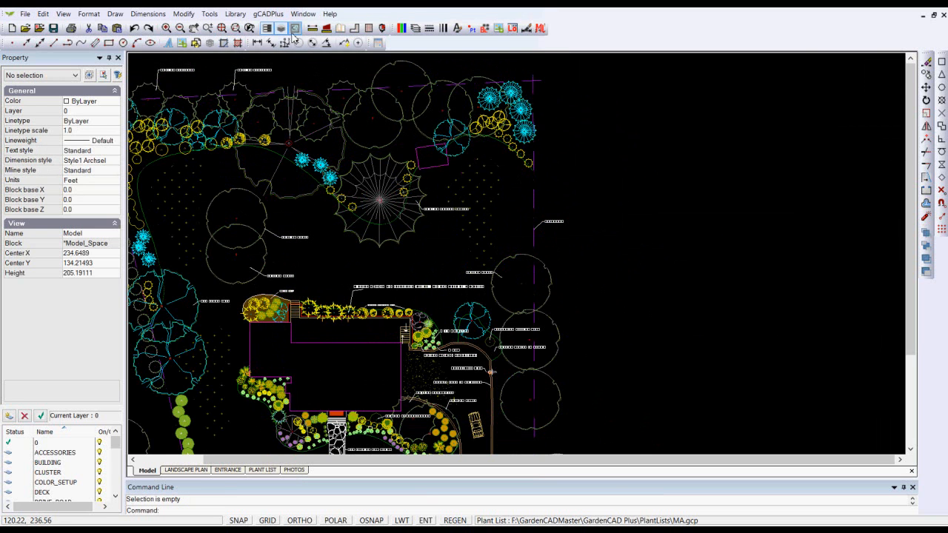
pyautogui.click(270, 13)
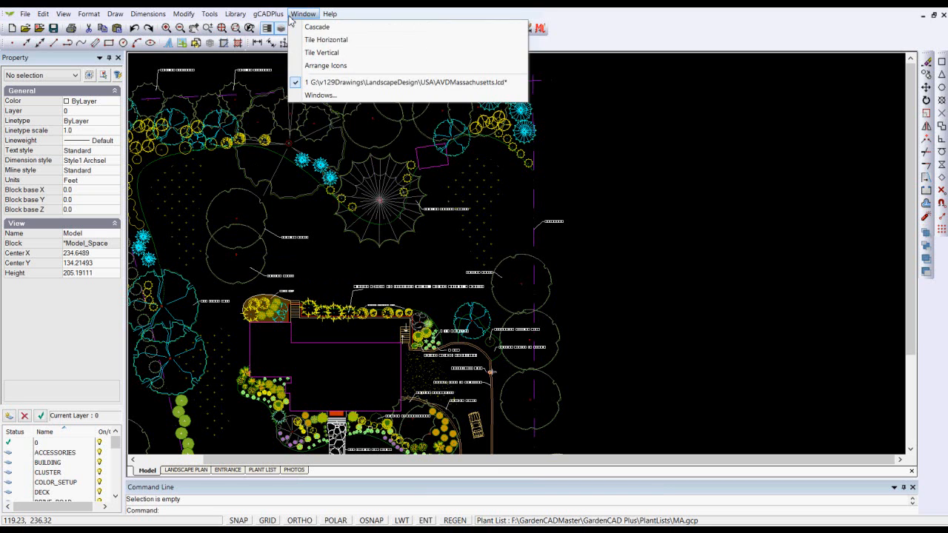
pyautogui.moveTo(366, 30)
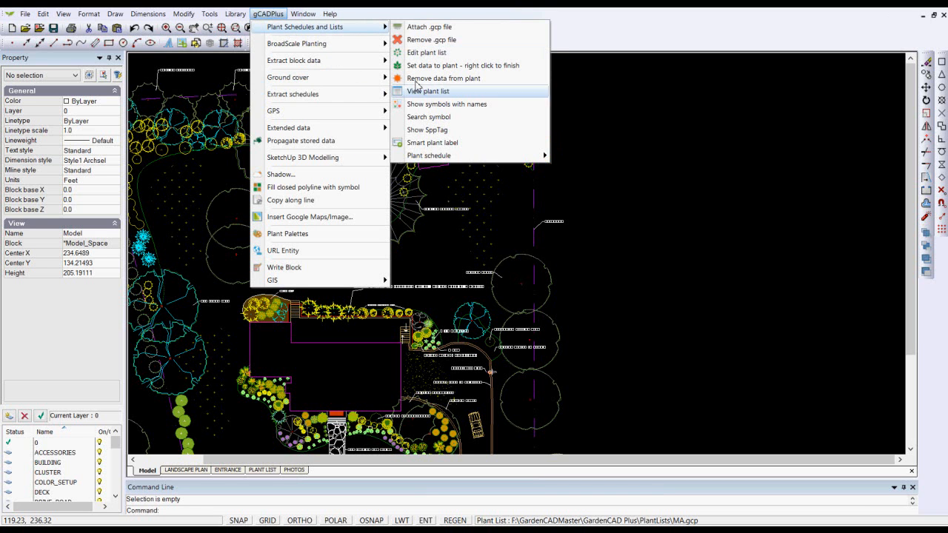
pyautogui.moveTo(525, 162)
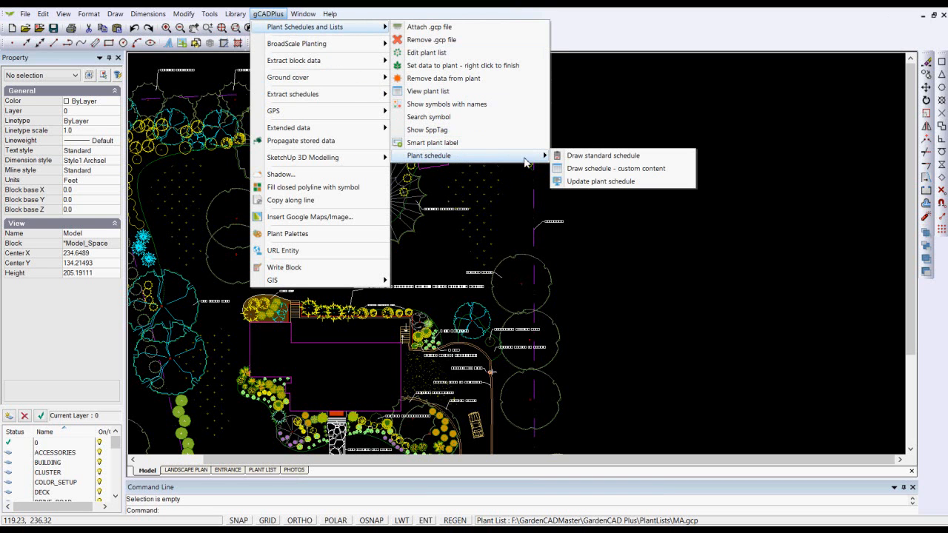
pyautogui.click(615, 157)
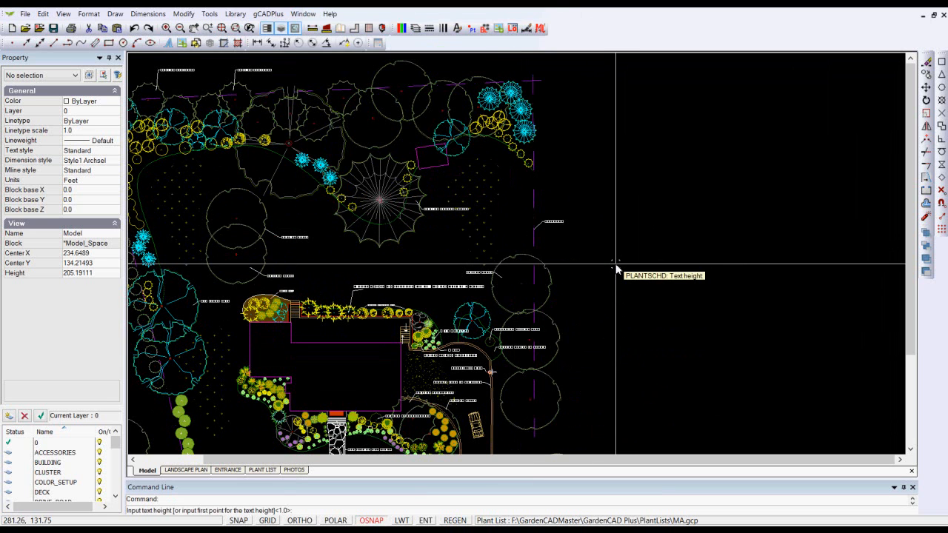
pyautogui.press('Return')
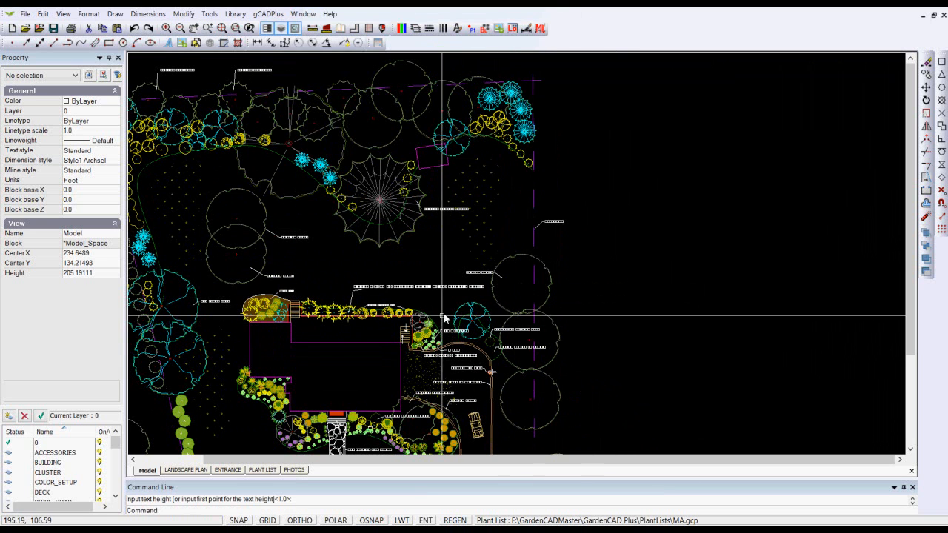
# Check the text height of the "Sixteen Candles Summersweet" label beside the house, leaving it unselected after the check
pyautogui.scroll(5, 461, 377)
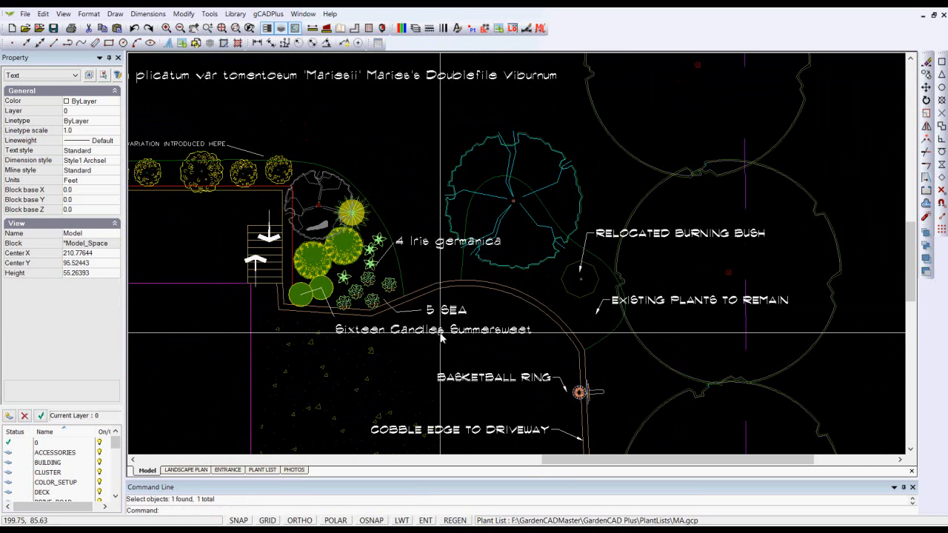
pyautogui.click(441, 333)
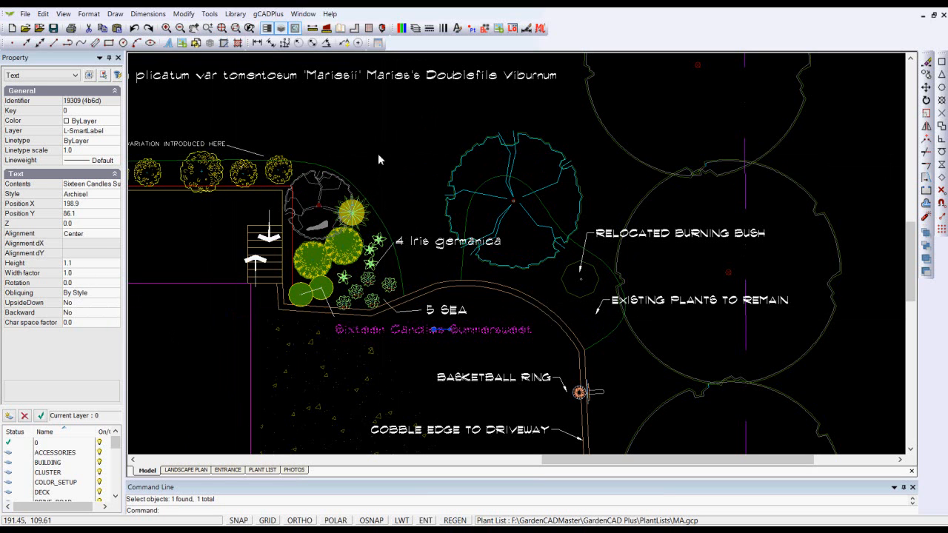
pyautogui.press('Escape')
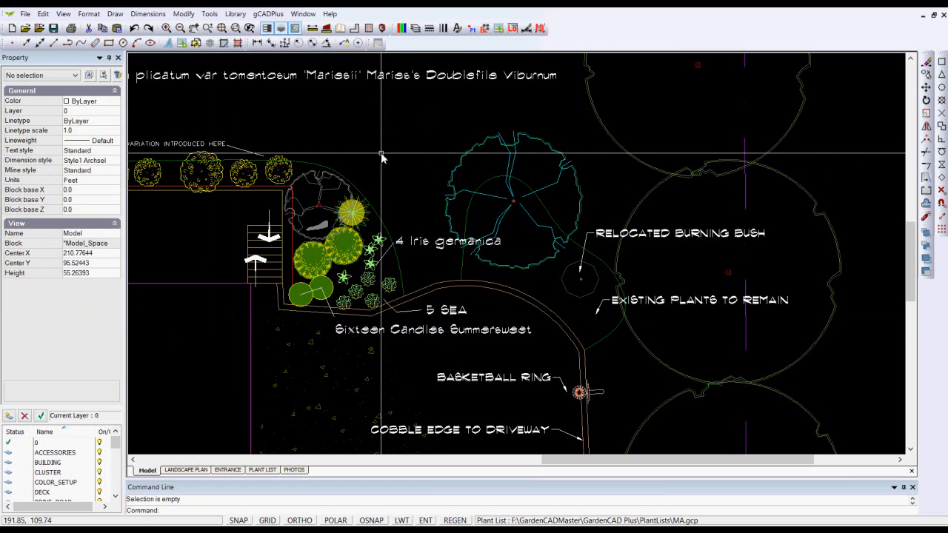
# Draw a standard plant schedule with a text height of 1.1 in the empty area east of the plan
pyautogui.scroll(-4, 382, 155)
pyautogui.scroll(-2, 381, 157)
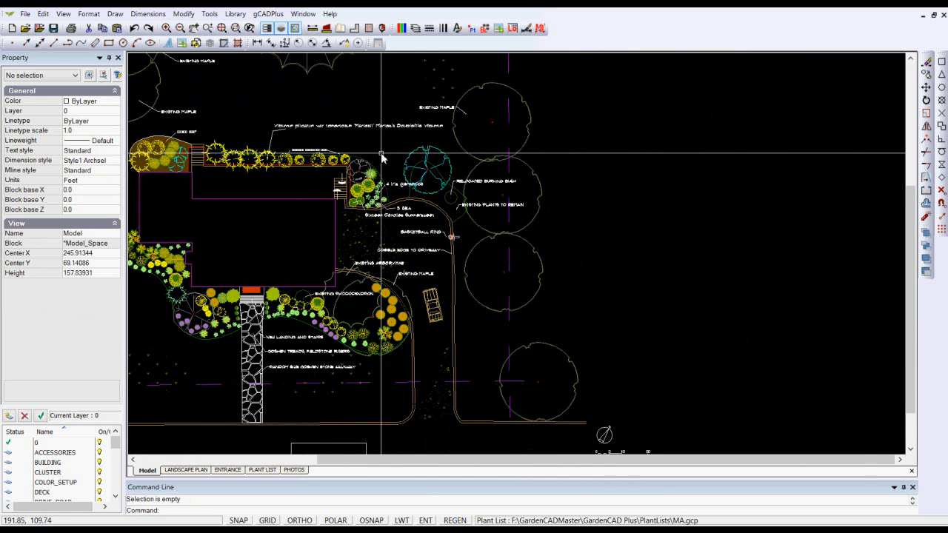
pyautogui.scroll(-1, 551, 165)
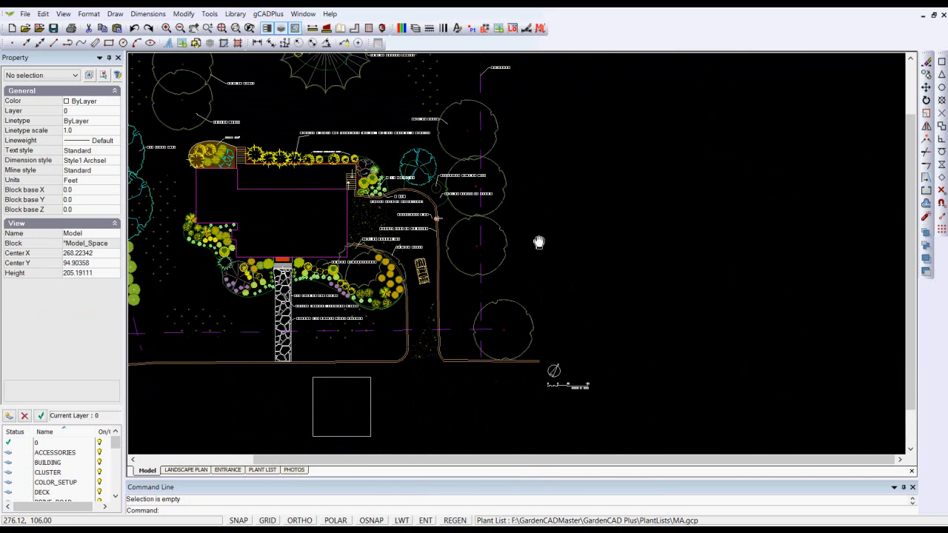
pyautogui.moveTo(514, 132); pyautogui.dragTo(502, 205, button='middle')
pyautogui.click(268, 14)
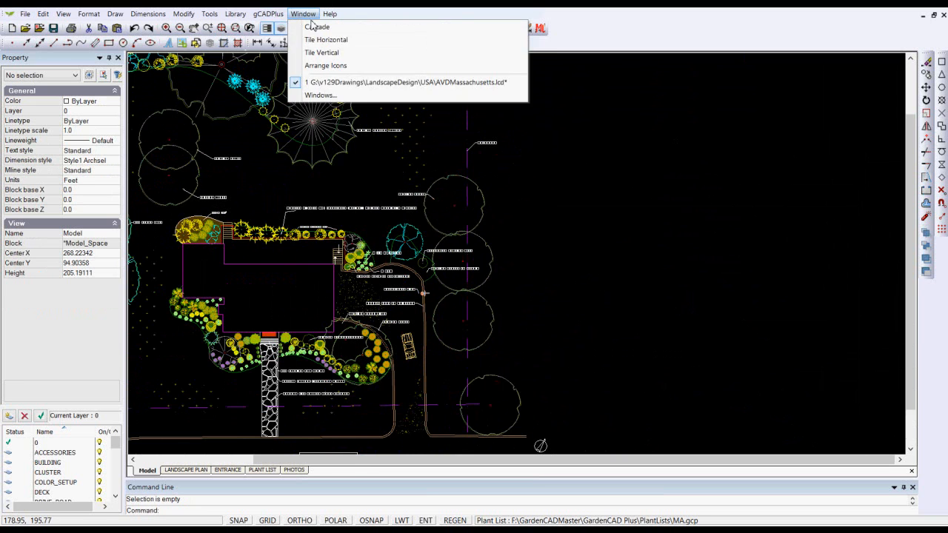
pyautogui.moveTo(361, 32)
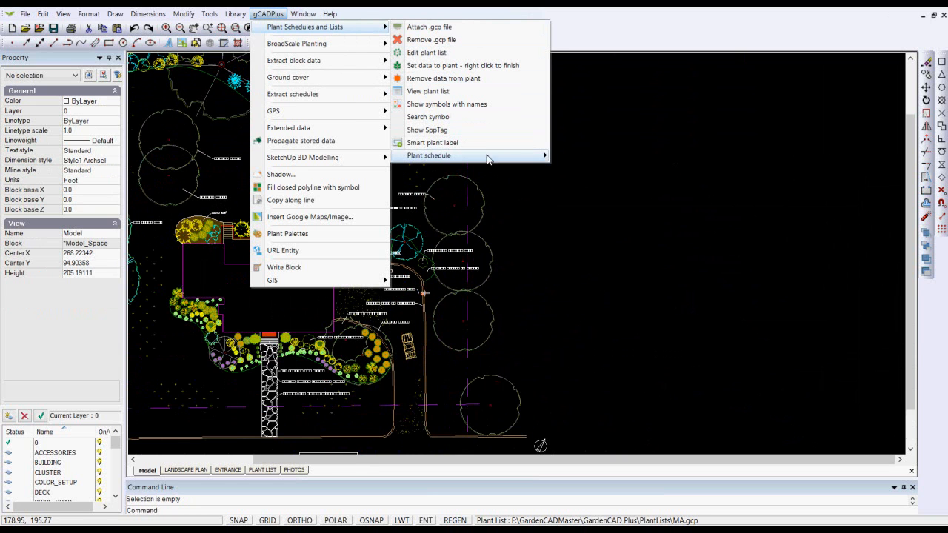
pyautogui.moveTo(527, 159)
pyautogui.click(614, 157)
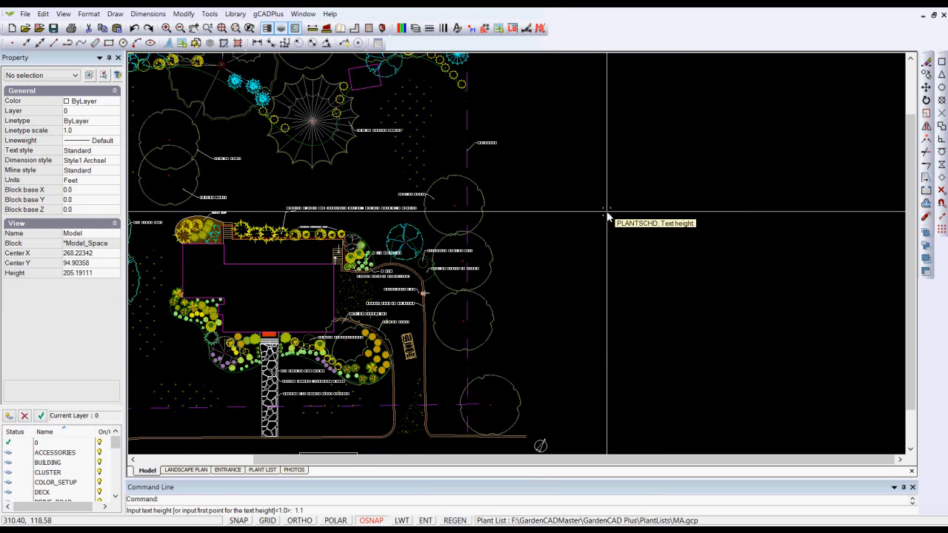
pyautogui.press('Return')
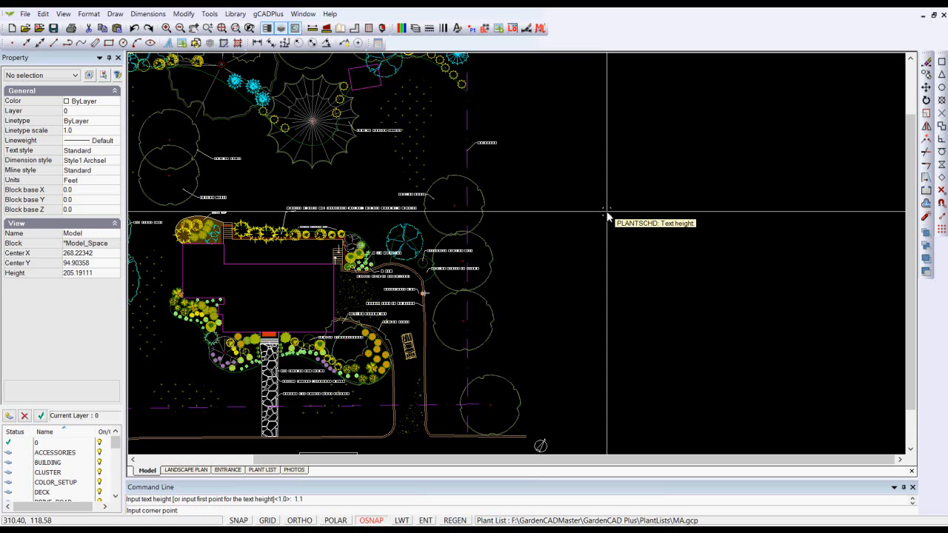
pyautogui.scroll(-1, 589, 96)
pyautogui.click(601, 101)
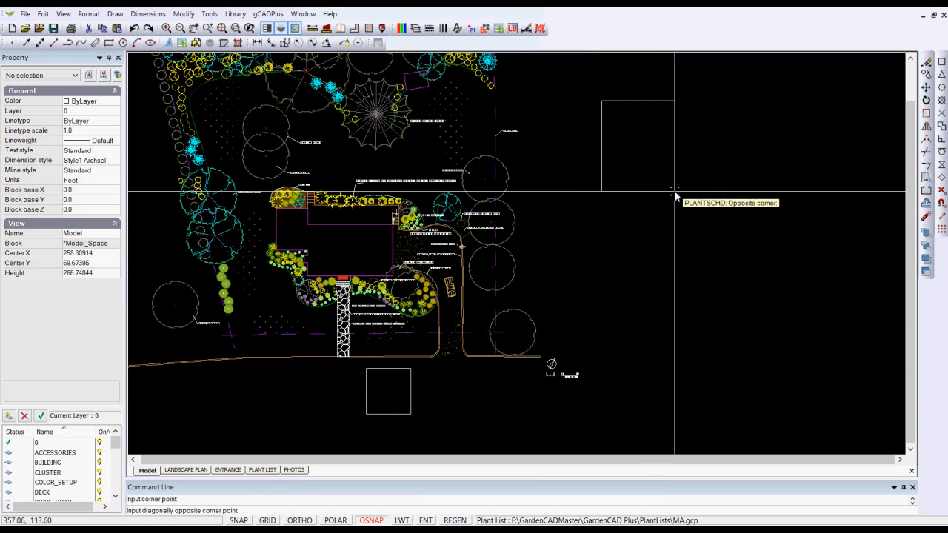
pyautogui.click(768, 337)
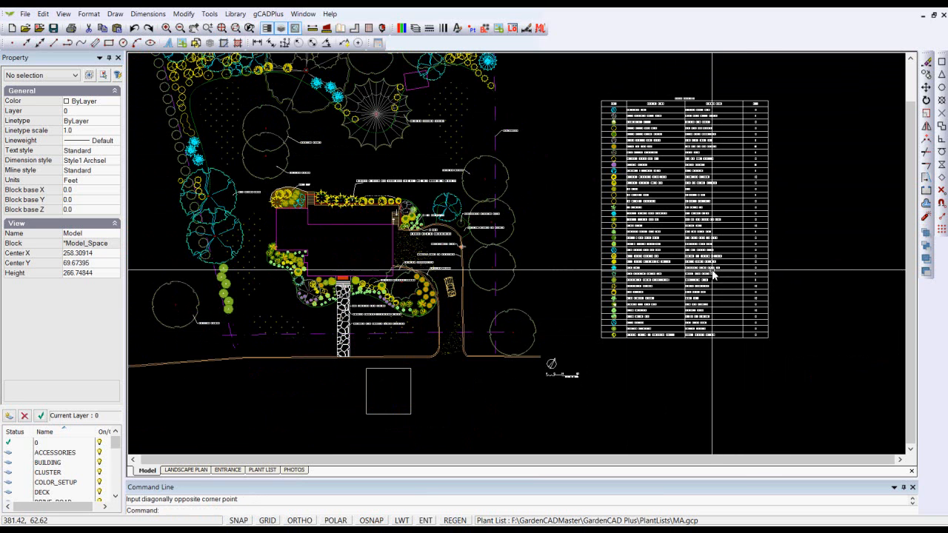
# Examine the plant schedule's symbols, botanical names, common names and totals against the plan
pyautogui.scroll(2, 649, 142)
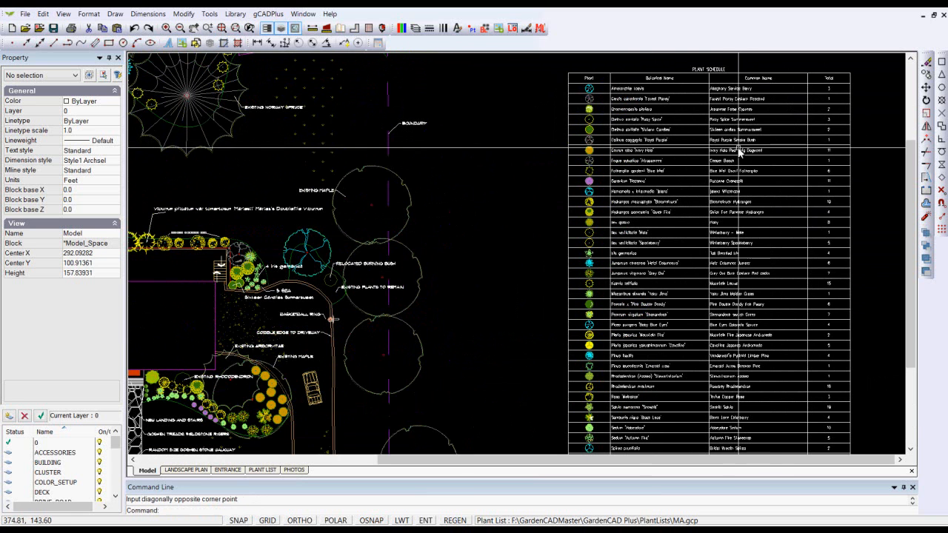
pyautogui.scroll(1, 820, 95)
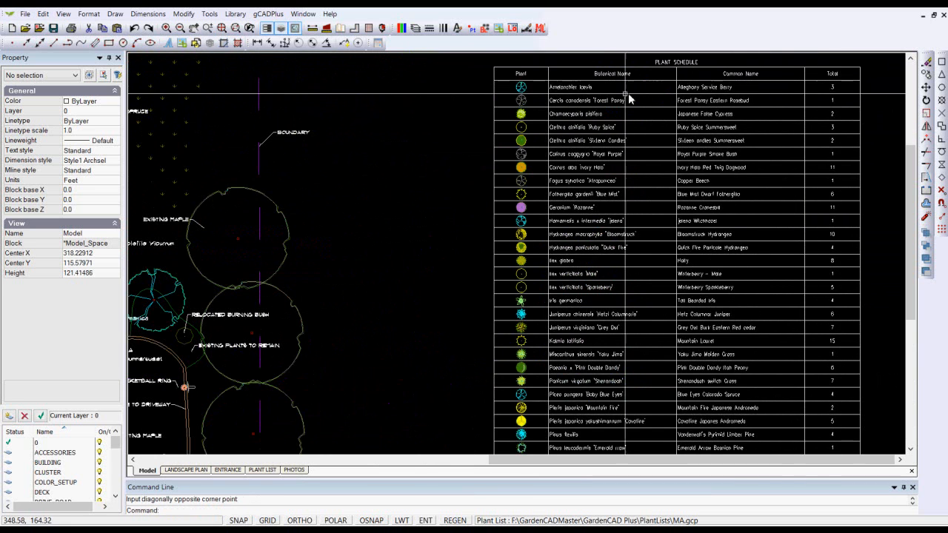
pyautogui.scroll(2, 601, 93)
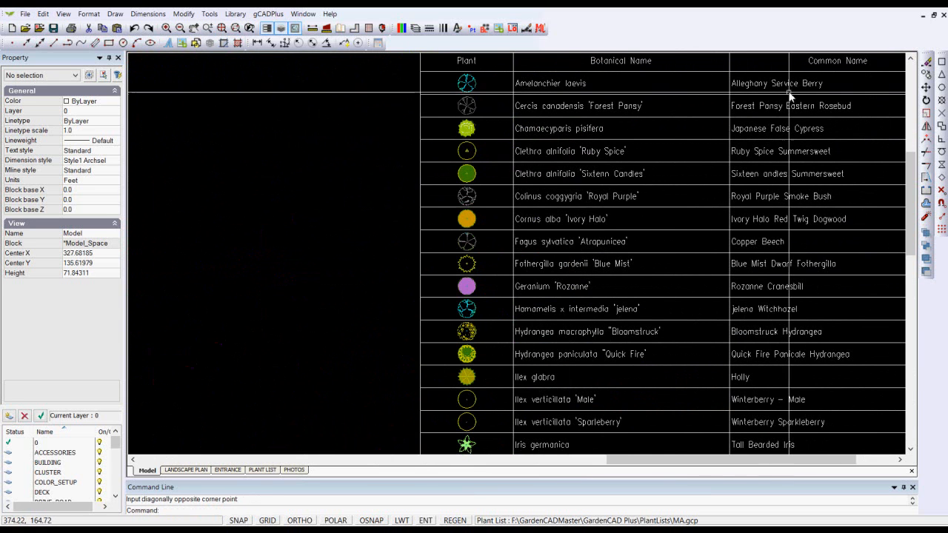
pyautogui.scroll(-2, 686, 121)
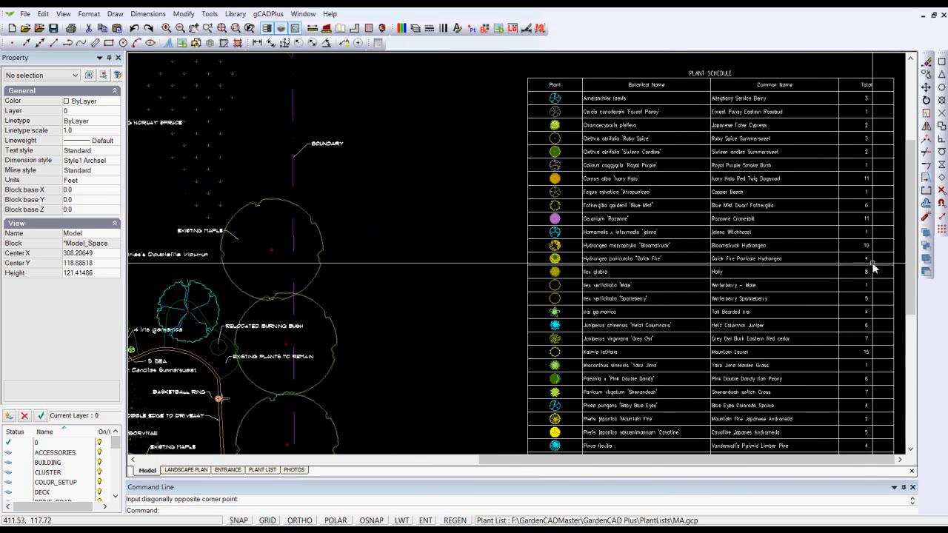
pyautogui.scroll(1, 848, 263)
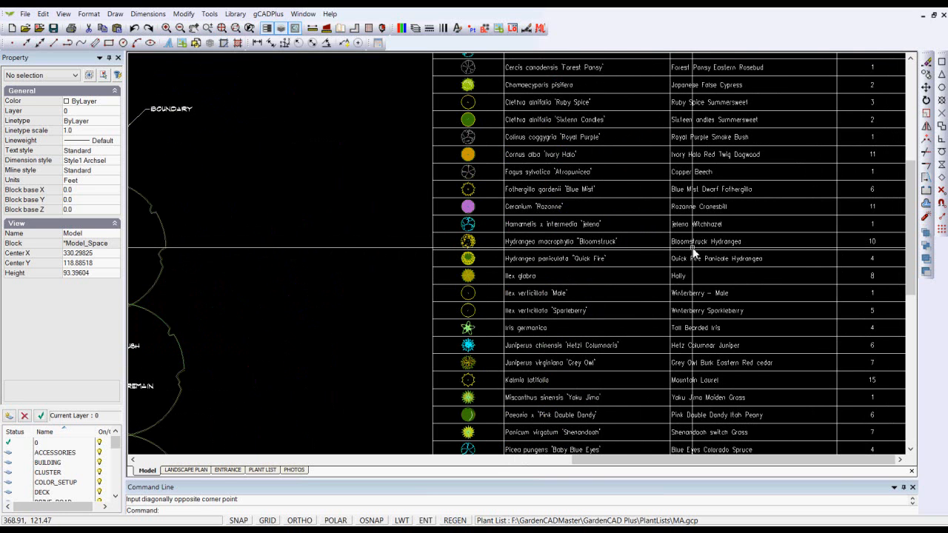
pyautogui.scroll(-2, 745, 244)
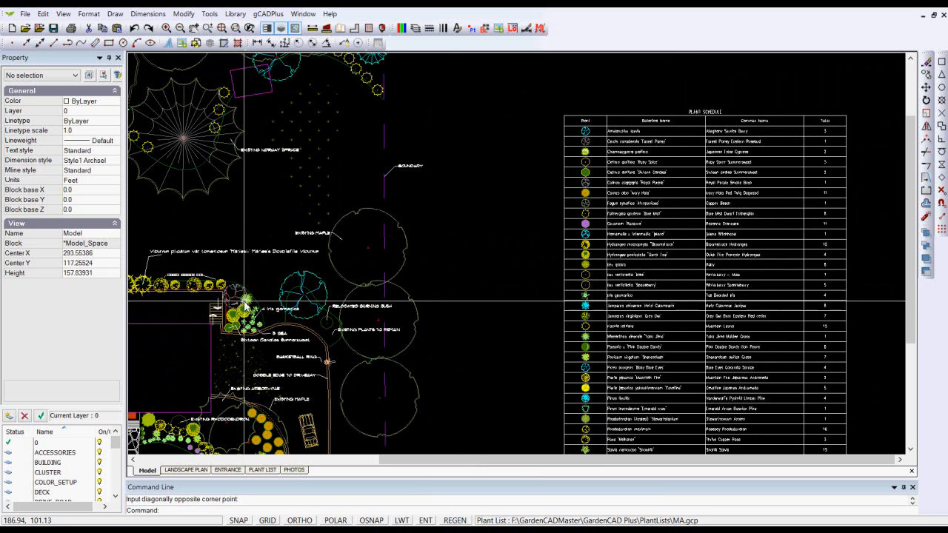
pyautogui.scroll(-2, 460, 214)
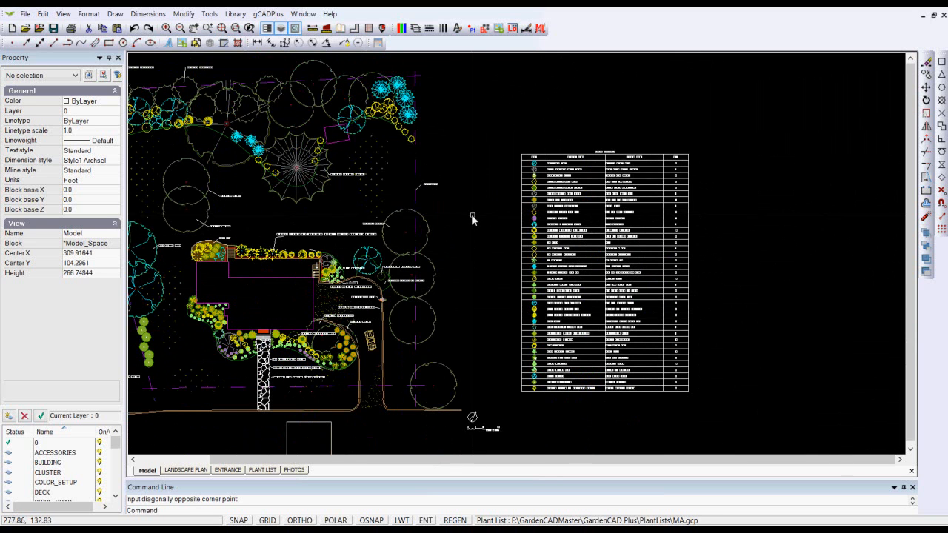
pyautogui.scroll(2, 520, 157)
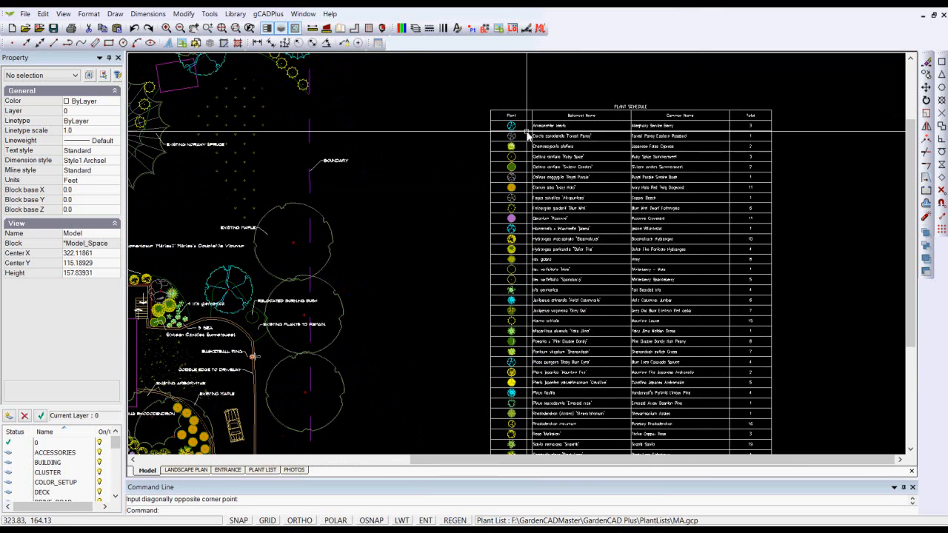
pyautogui.scroll(1, 530, 137)
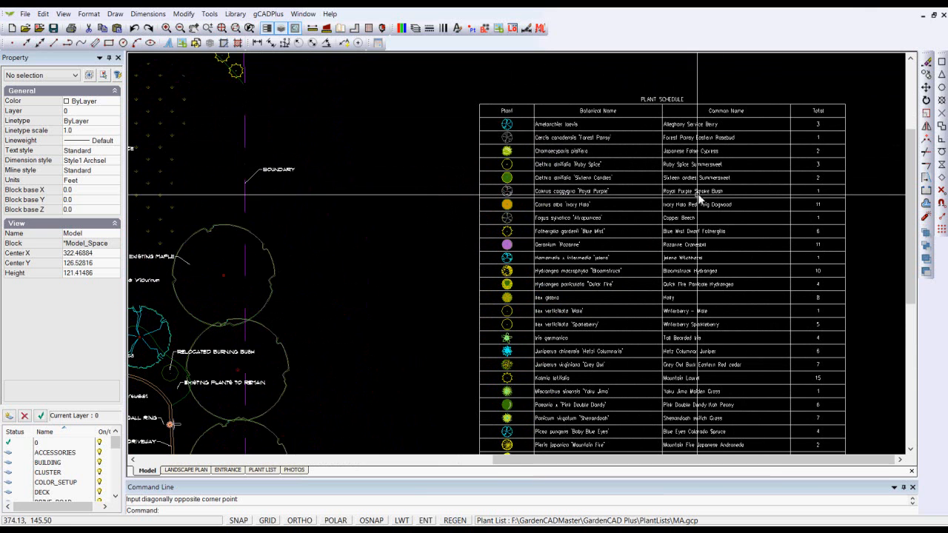
# Delete the standard plant schedule from the area east of the plan
pyautogui.scroll(-2, 731, 145)
pyautogui.scroll(-1, 607, 168)
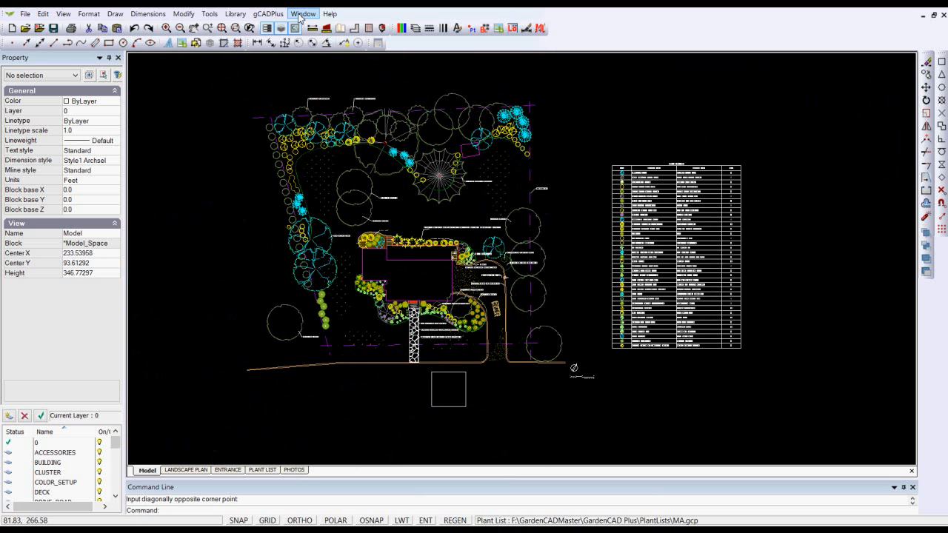
pyautogui.click(637, 238)
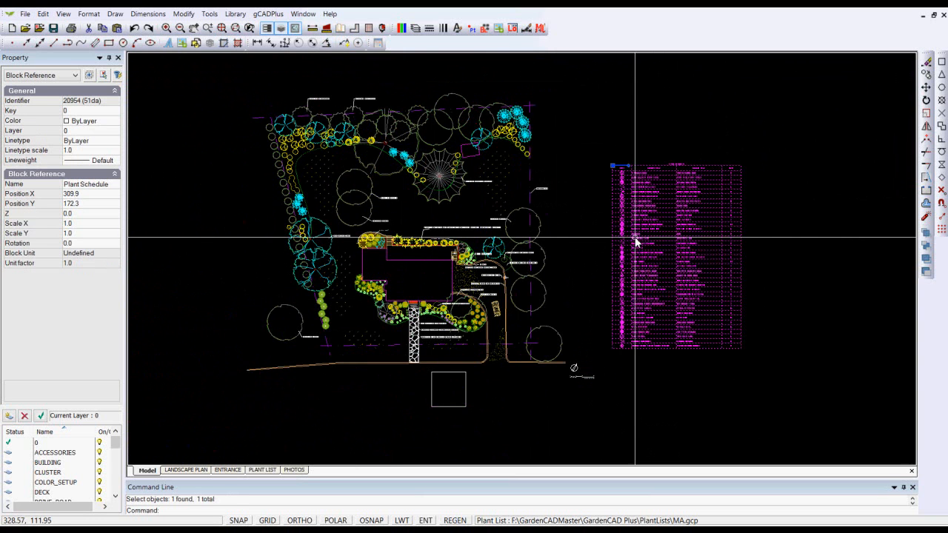
pyautogui.rightClick(635, 235)
pyautogui.click(680, 370)
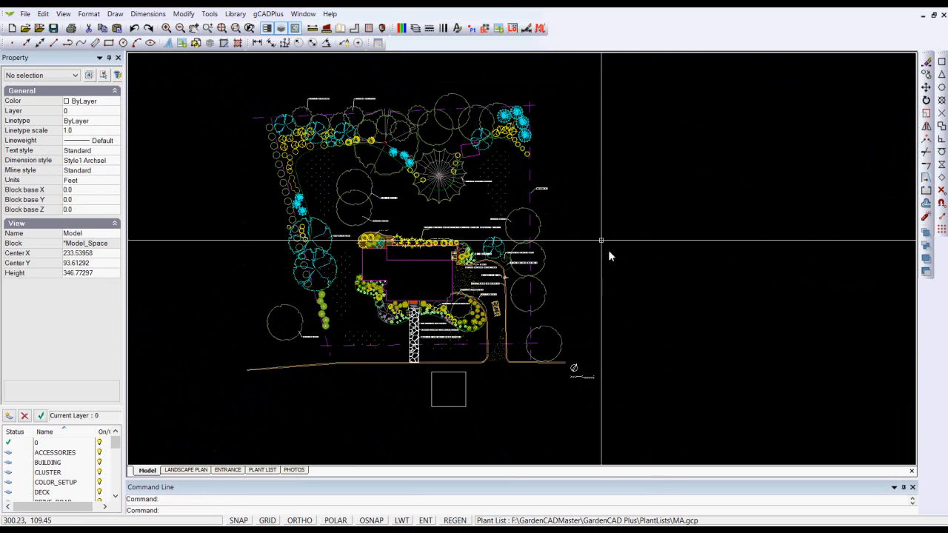
# Set up a custom-content plant schedule with plant symbols, botanical names and common names printed underneath, without red circle markers or codes
pyautogui.click(268, 13)
pyautogui.moveTo(318, 26)
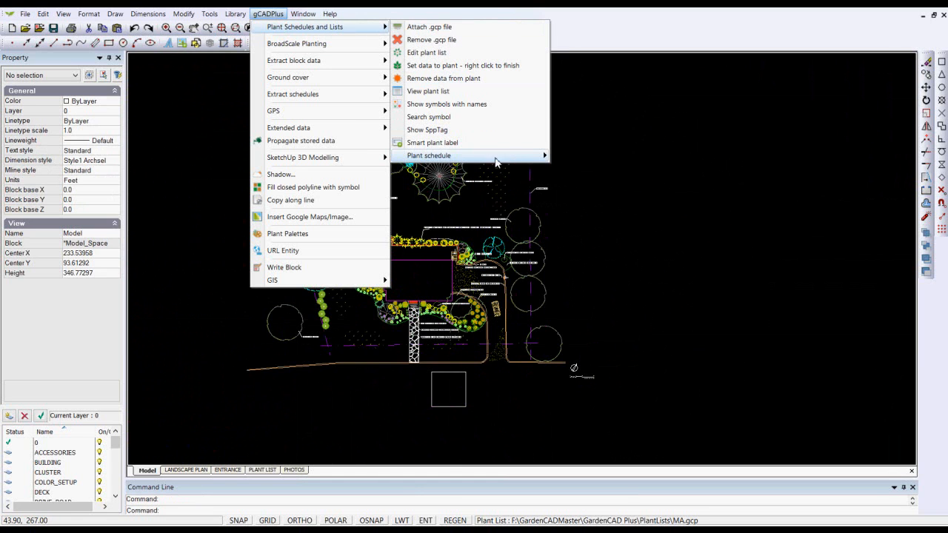
pyautogui.moveTo(528, 156)
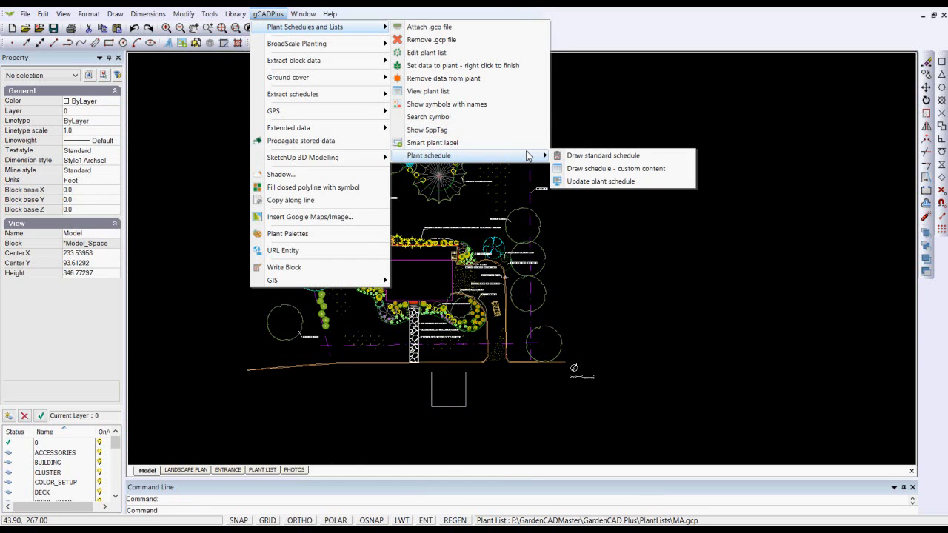
pyautogui.click(586, 169)
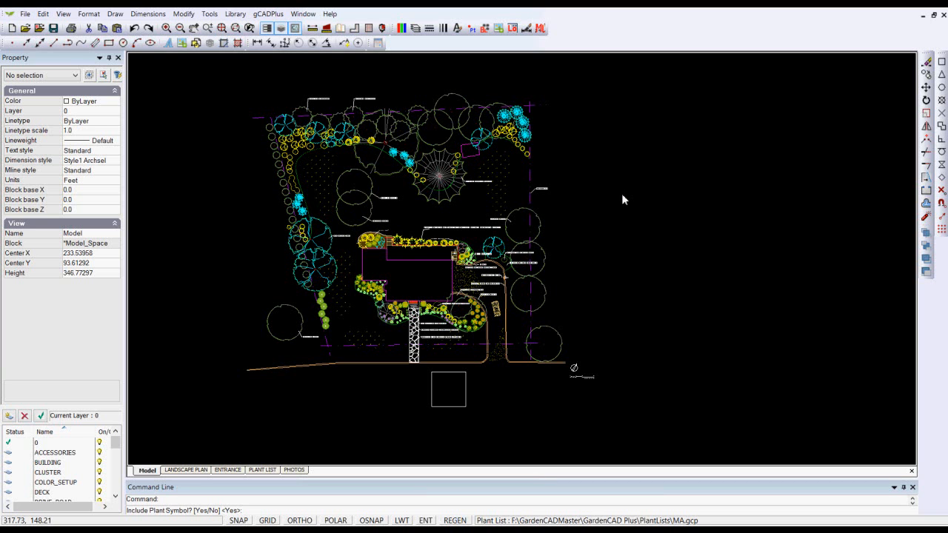
pyautogui.press('Return')
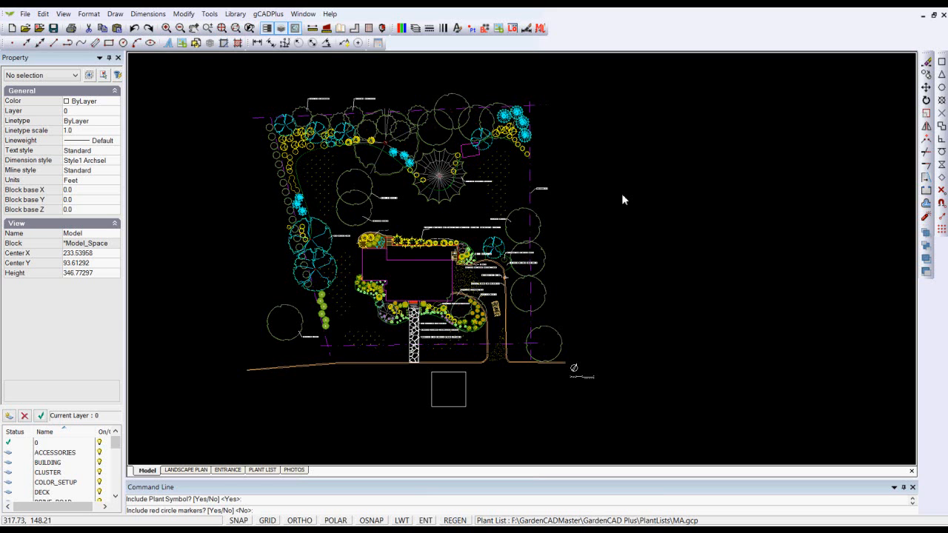
pyautogui.press('Return')
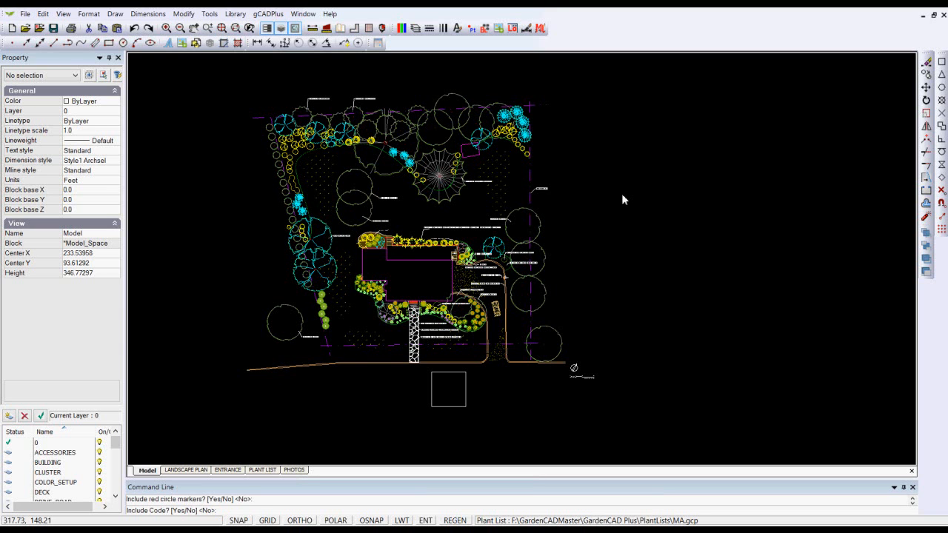
pyautogui.press('Return')
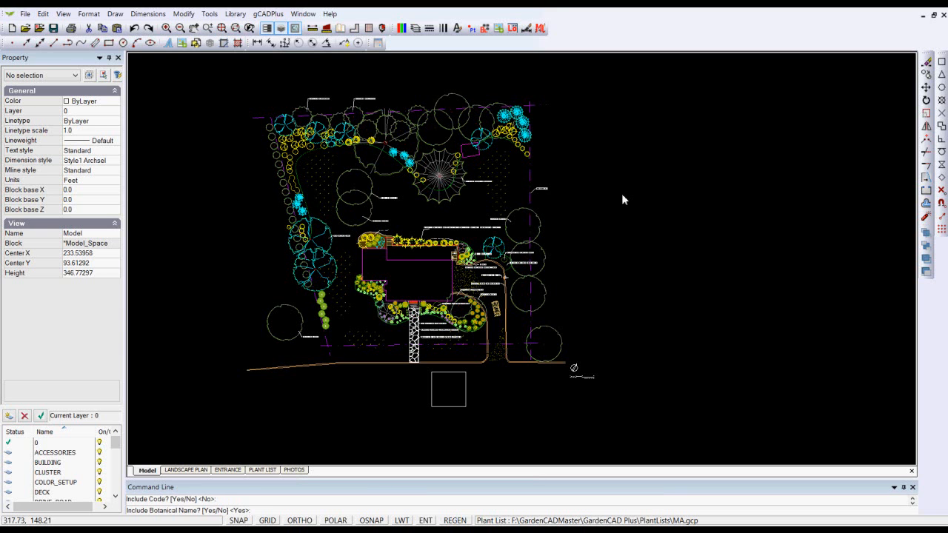
pyautogui.press('Return')
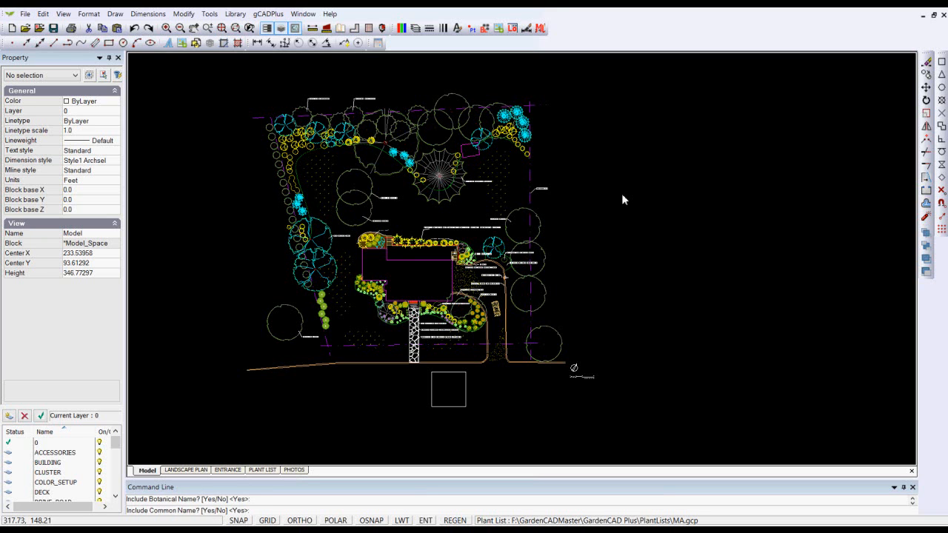
pyautogui.press('Return')
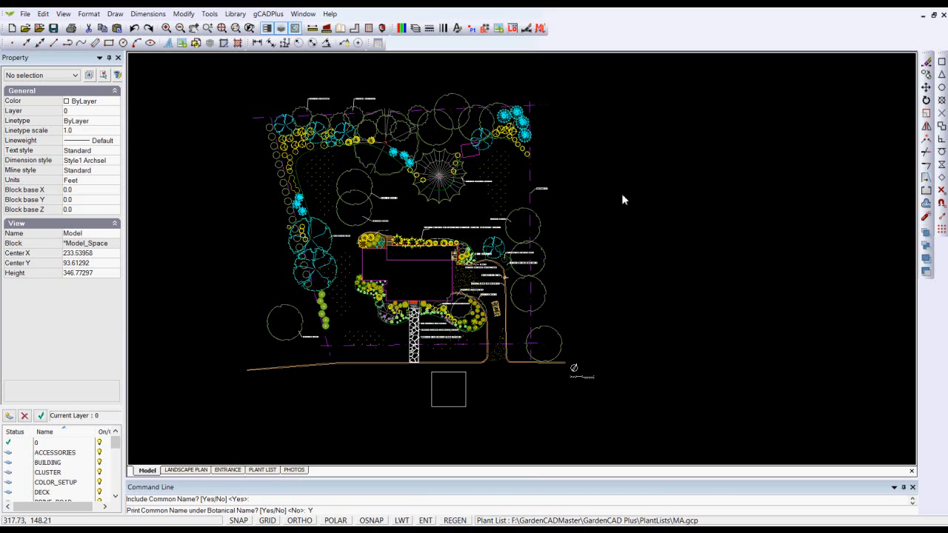
pyautogui.press('Return')
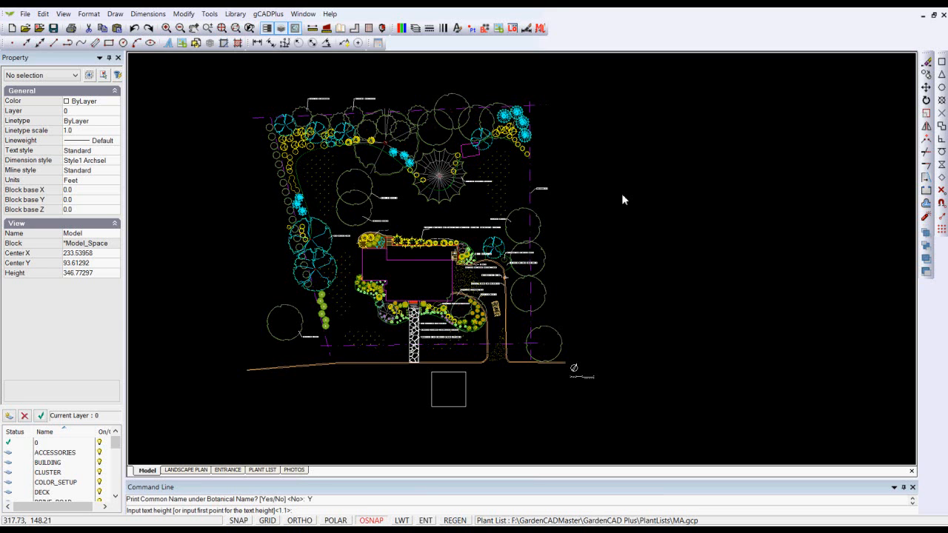
# Draw the custom plant schedule with a text height of 1.1 in the empty area east of the plan
pyautogui.press('Return')
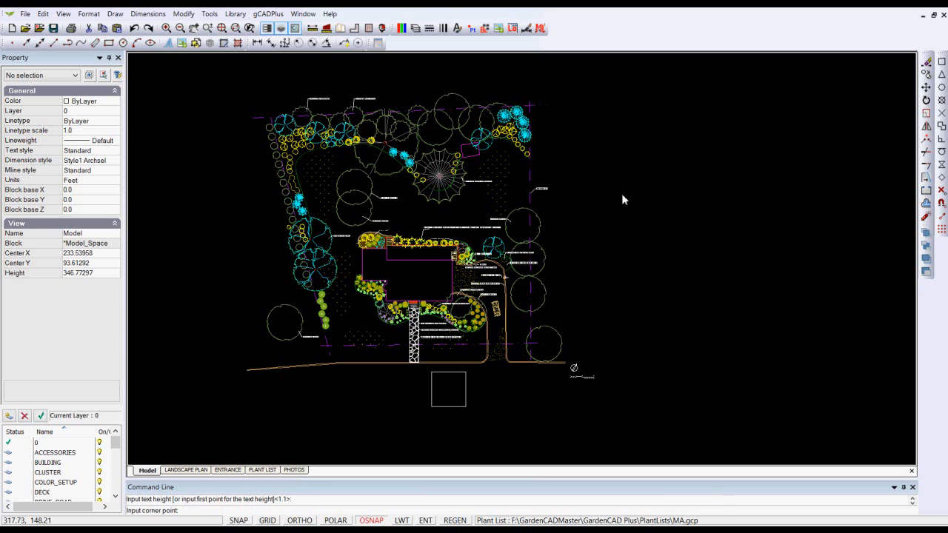
pyautogui.click(608, 105)
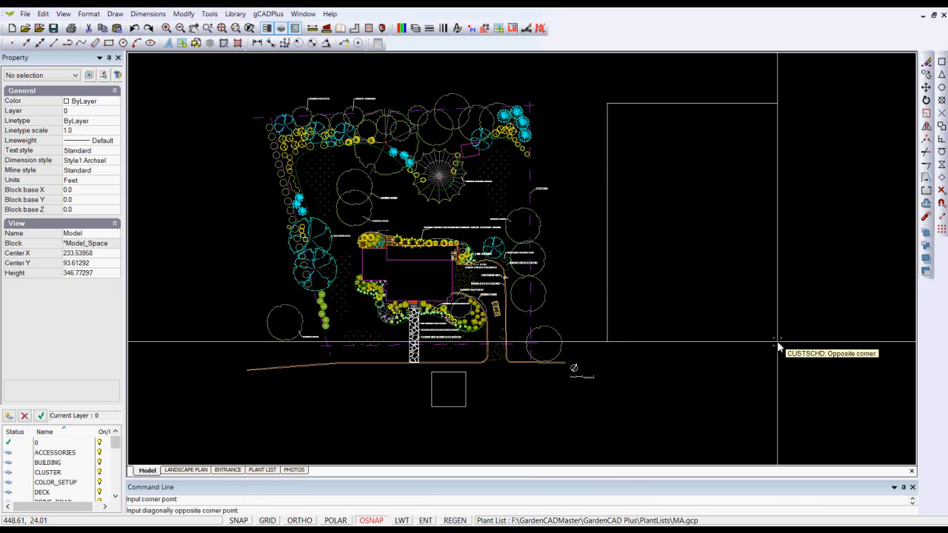
pyautogui.click(777, 341)
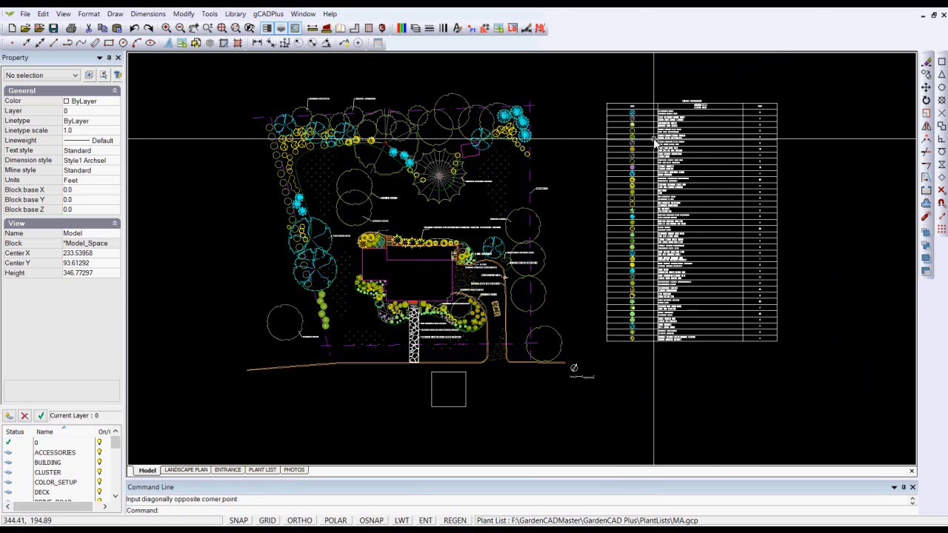
# Examine the custom schedule's symbols, its common names under the botanical names, and its totals
pyautogui.scroll(2, 655, 141)
pyautogui.scroll(3, 654, 142)
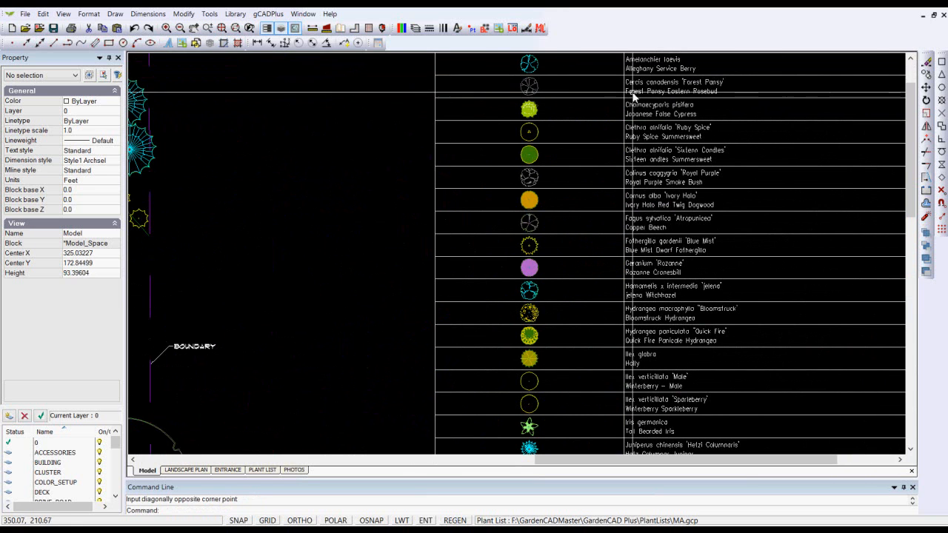
pyautogui.scroll(-3, 648, 109)
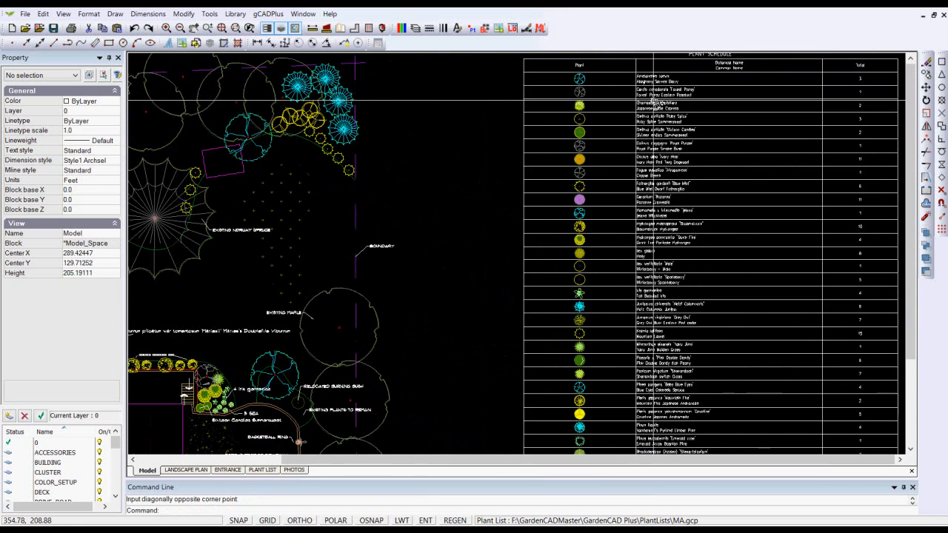
pyautogui.scroll(-2, 653, 100)
pyautogui.scroll(2, 654, 104)
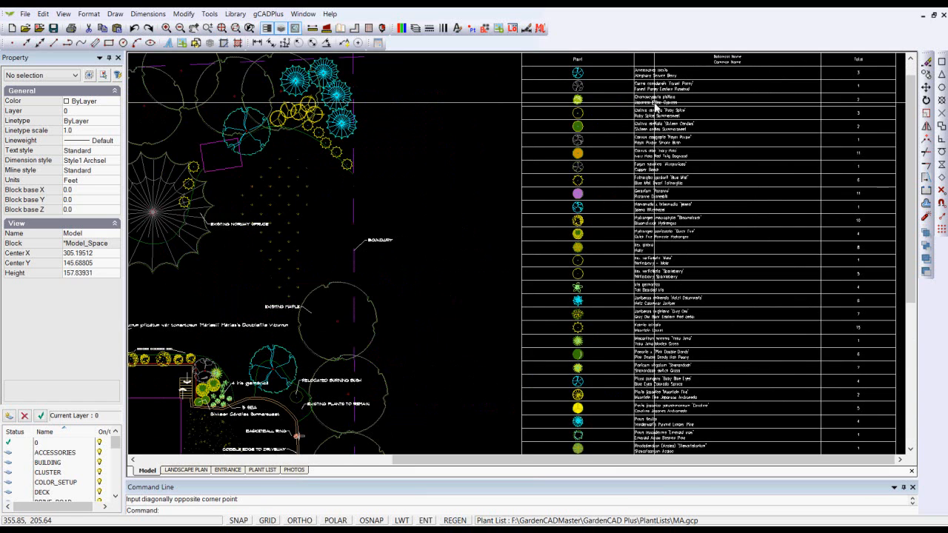
pyautogui.scroll(-2, 654, 106)
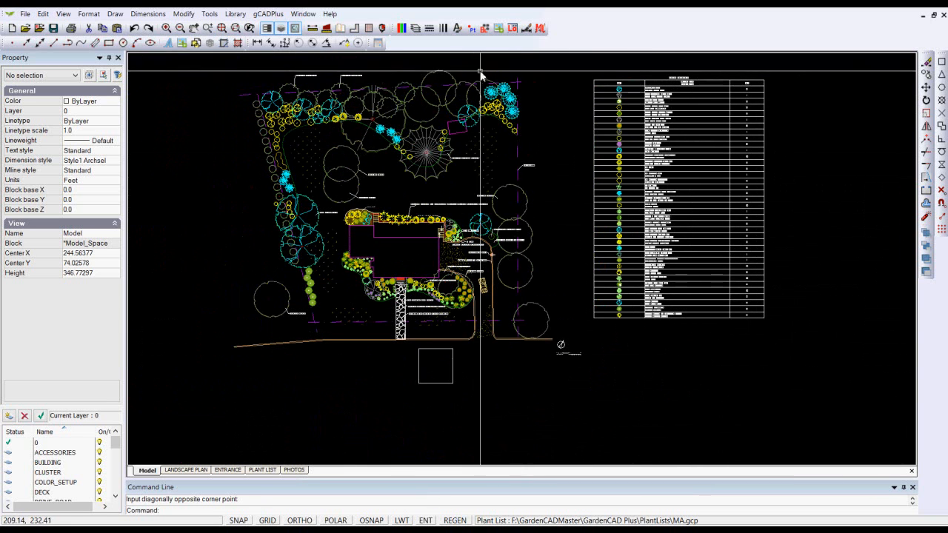
# Redraw the custom plant schedule from the same upper corner at about two-thirds the width, keeping the content options and 1.1 text height
pyautogui.rightClick(528, 71)
pyautogui.click(557, 72)
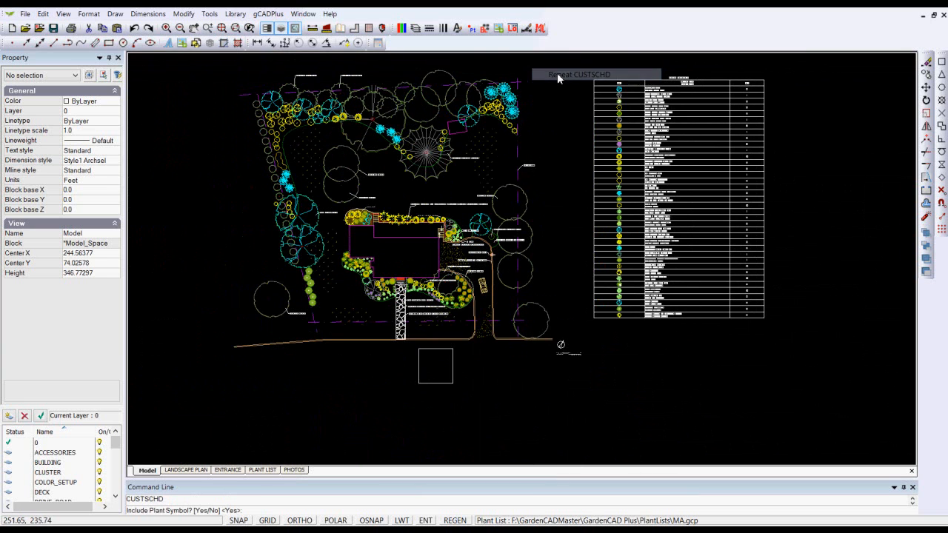
pyautogui.press('Return')
pyautogui.press('Return')
pyautogui.press('Return')
pyautogui.press('Return')
pyautogui.press('Return')
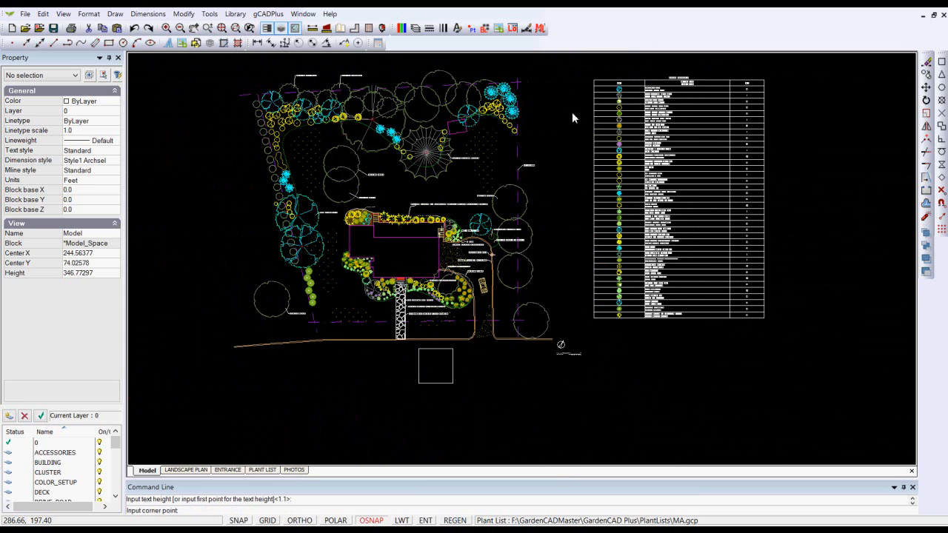
pyautogui.click(593, 80)
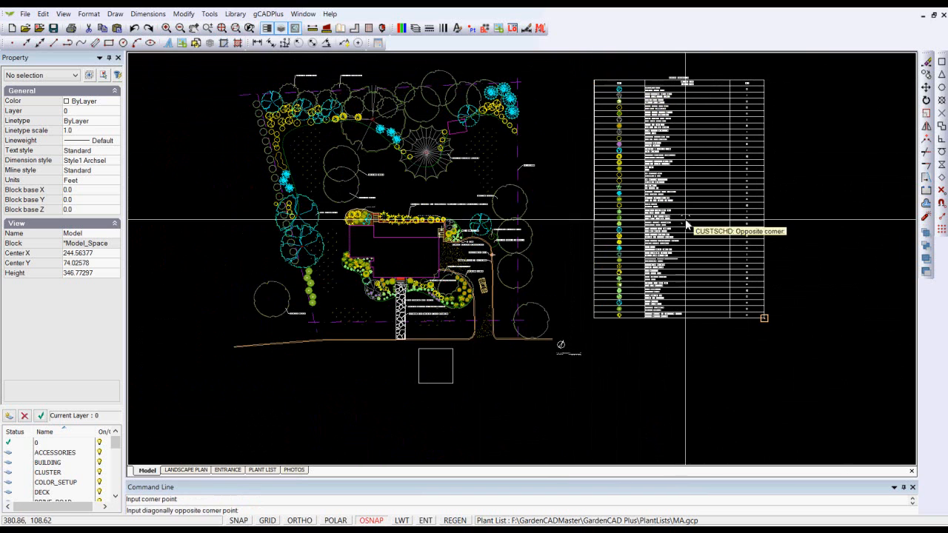
pyautogui.click(704, 330)
pyautogui.scroll(4, 669, 110)
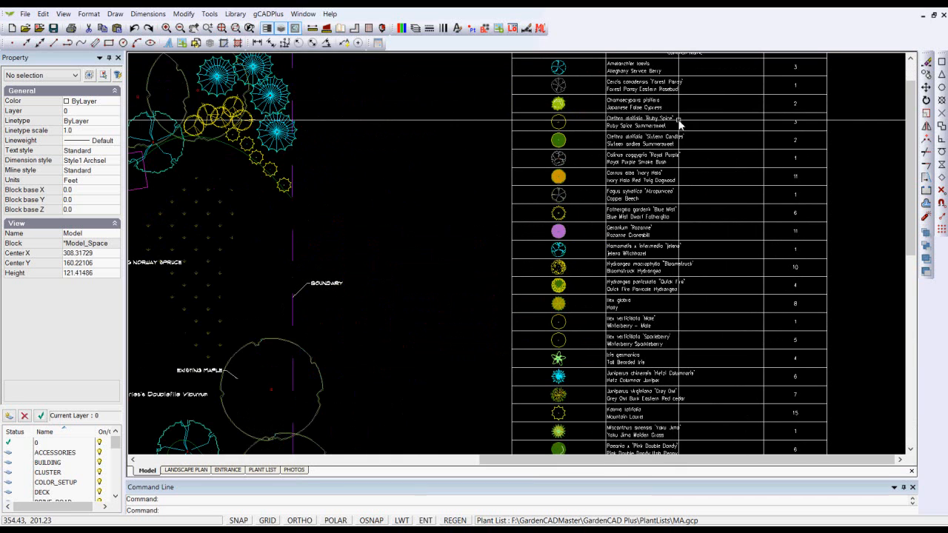
pyautogui.scroll(-2, 673, 141)
pyautogui.scroll(-2, 673, 140)
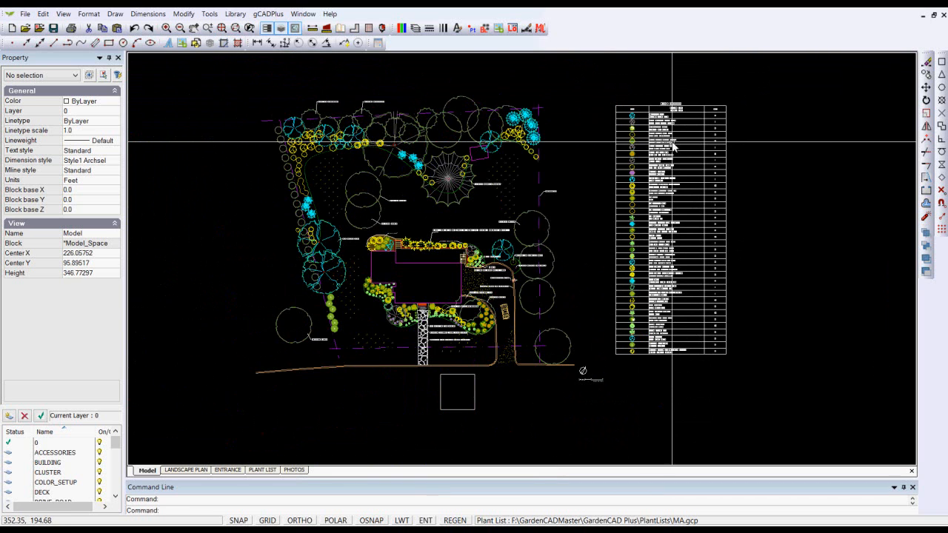